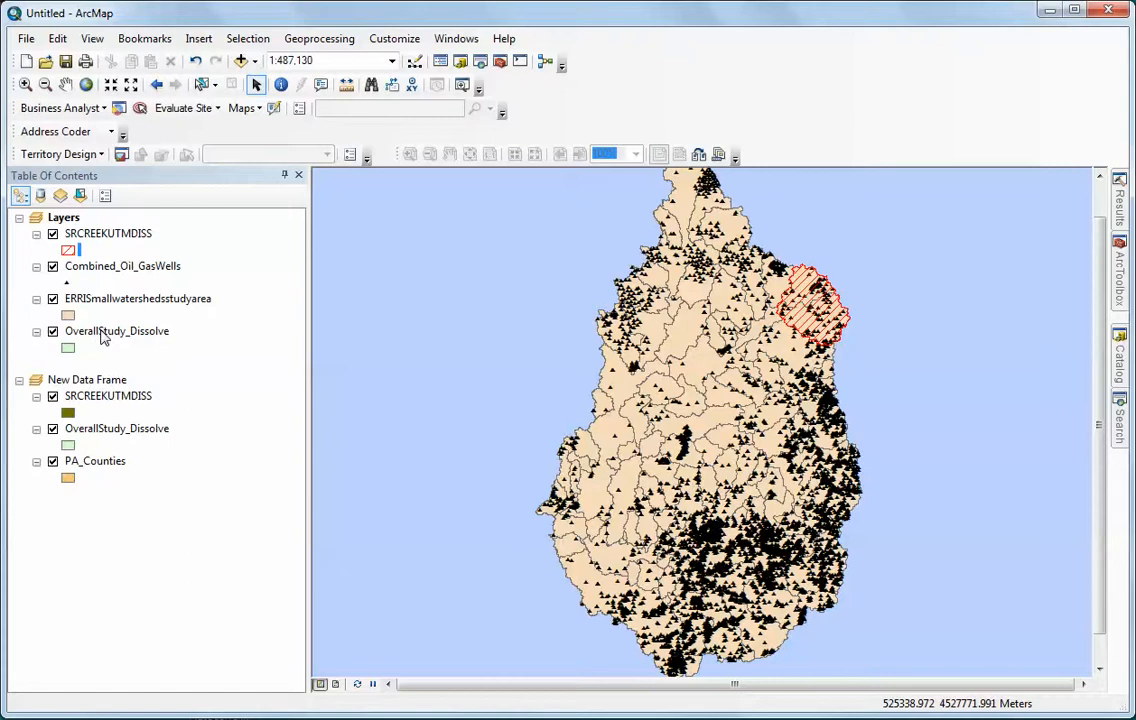
Hide the three layers above OverallStudy_Dissolve in the Layers data frame, and show SRCREEKUTMDISS and ERRISmallwatershedsstudyarea again
left_click(53, 233)
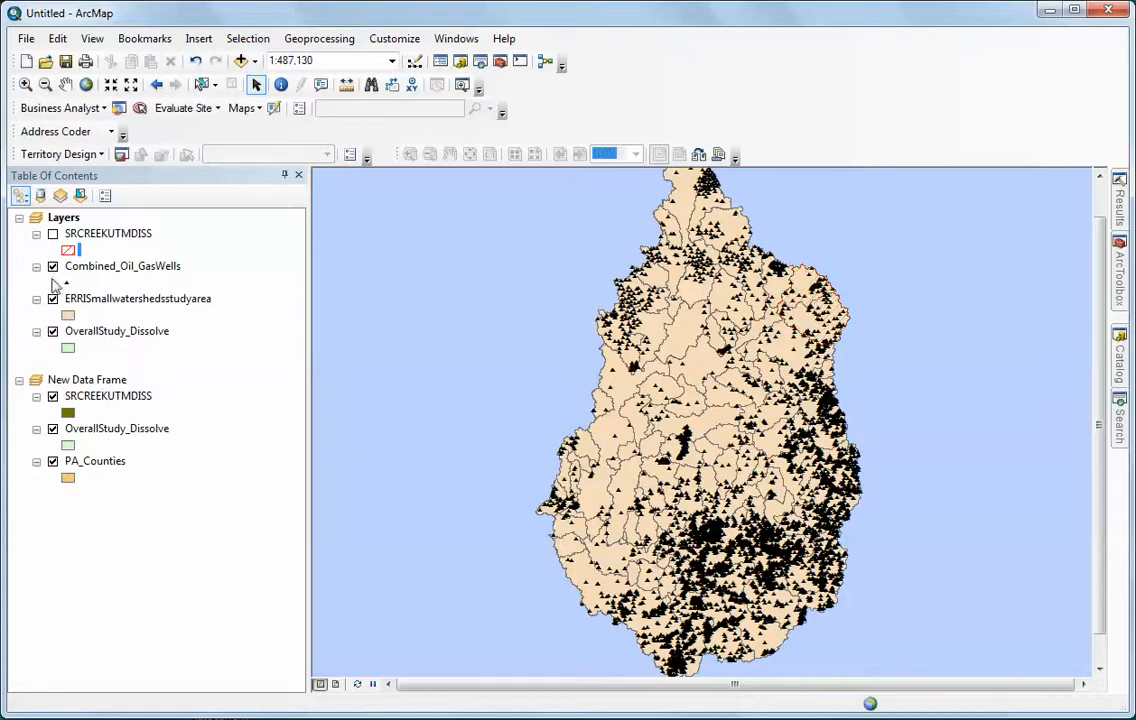
left_click(53, 266)
left_click(53, 298)
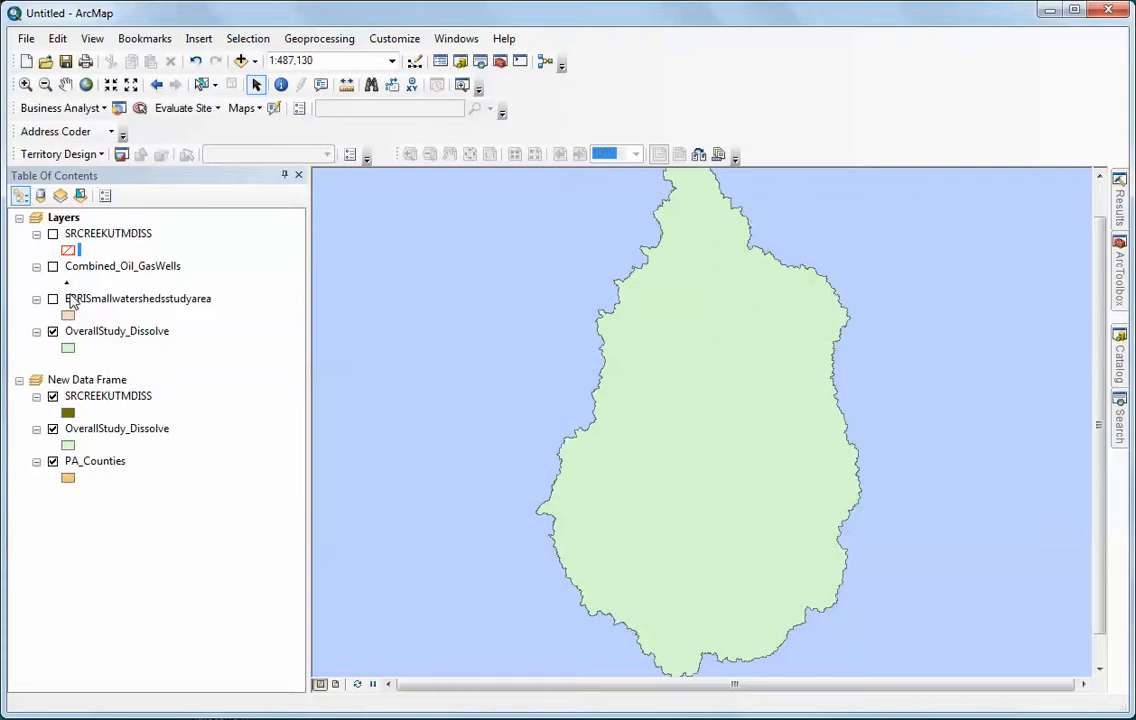
left_click(53, 234)
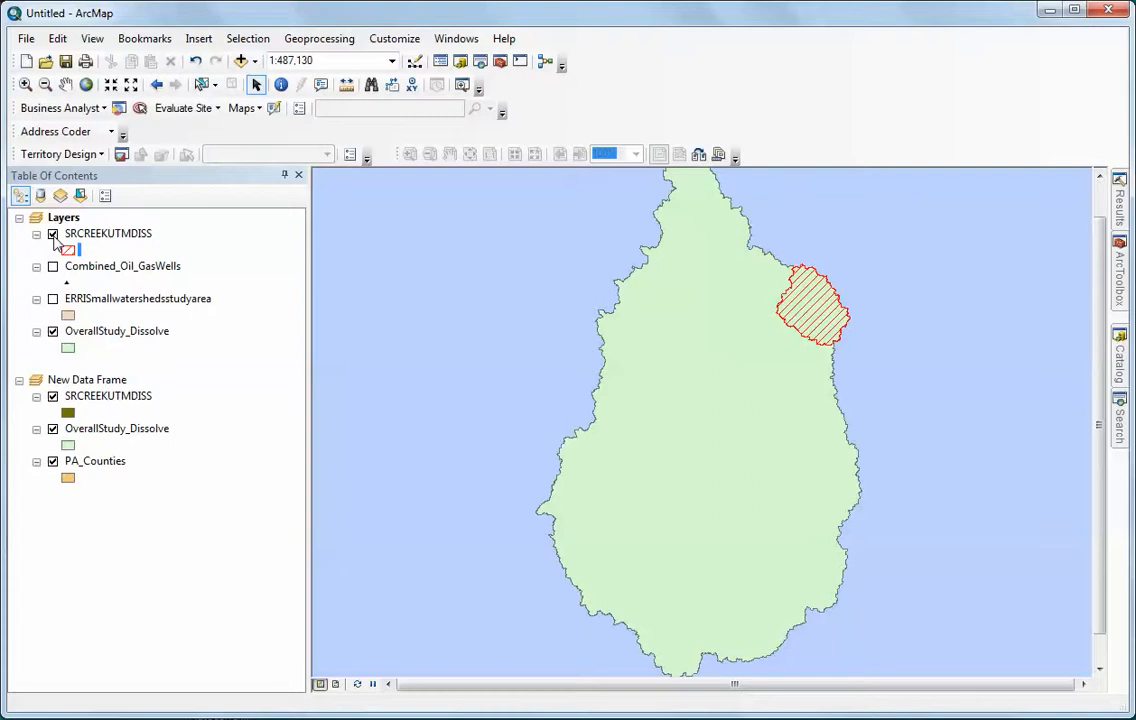
left_click(54, 302)
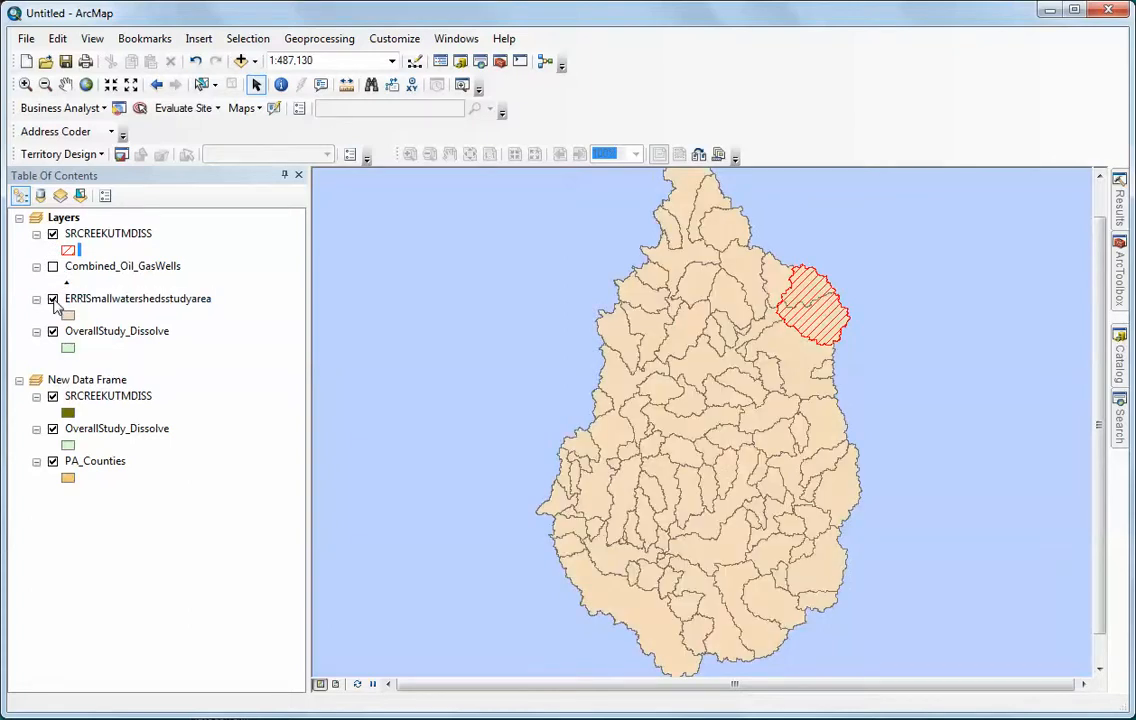
Examine the attribute table of ERRISmallwatershedsstudyarea through to its last fields, and close it
right_click(128, 300)
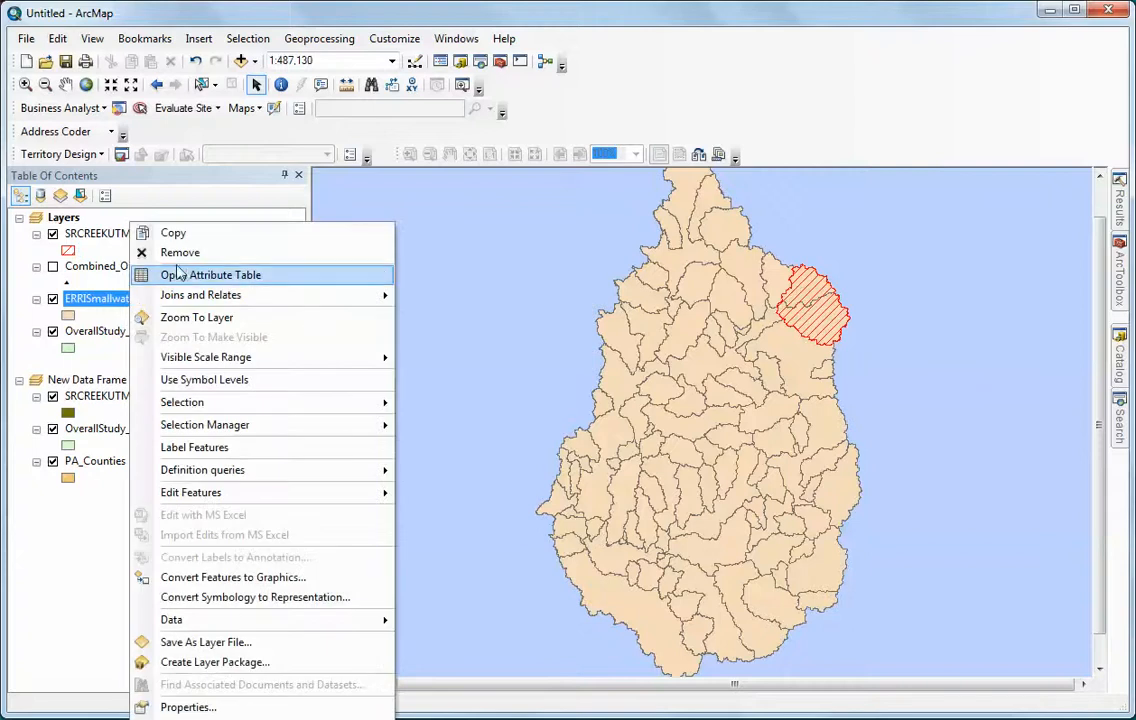
left_click(174, 274)
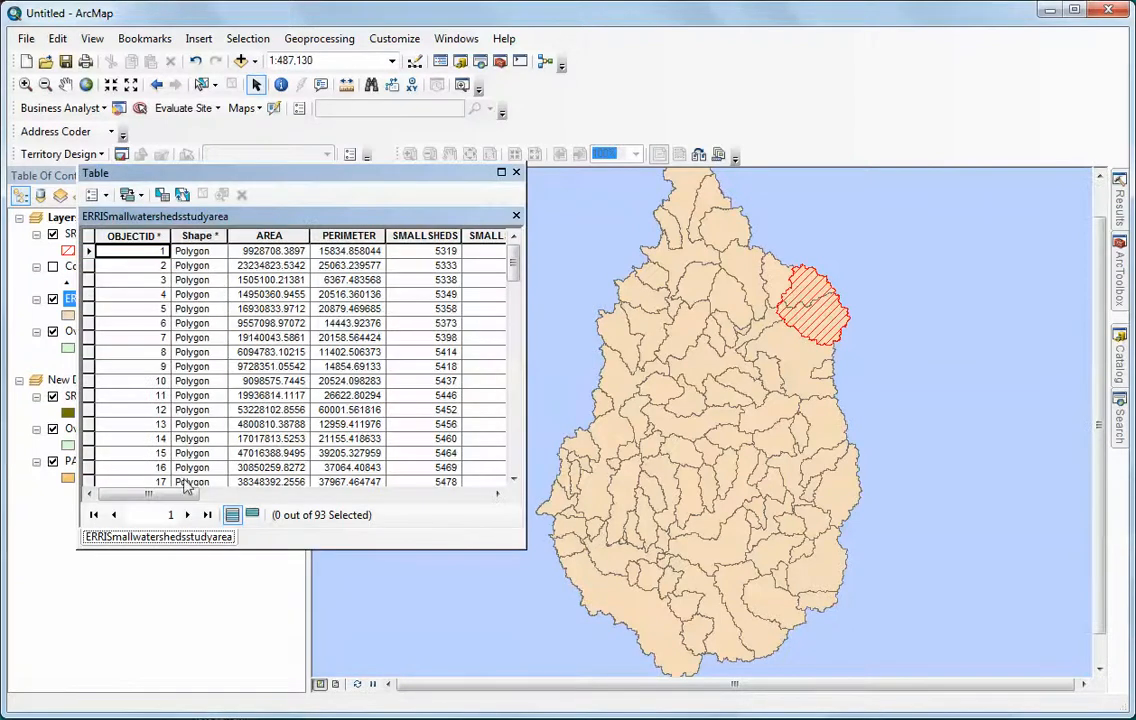
left_click_drag(165, 500, 462, 493)
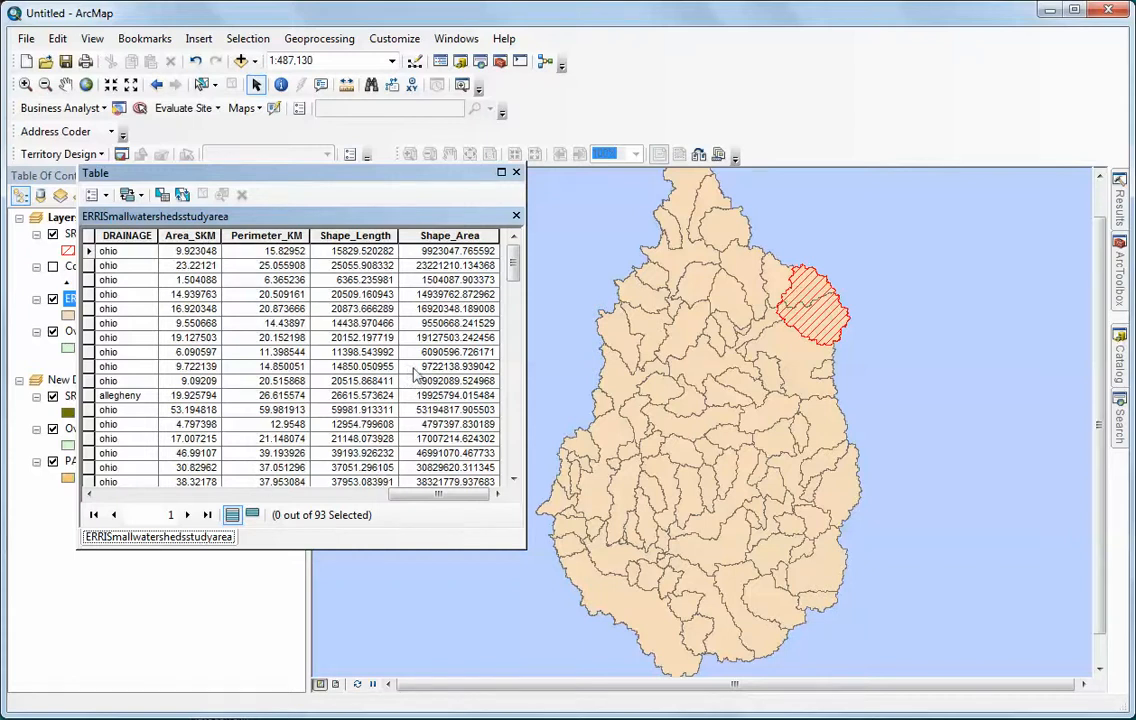
left_click(516, 174)
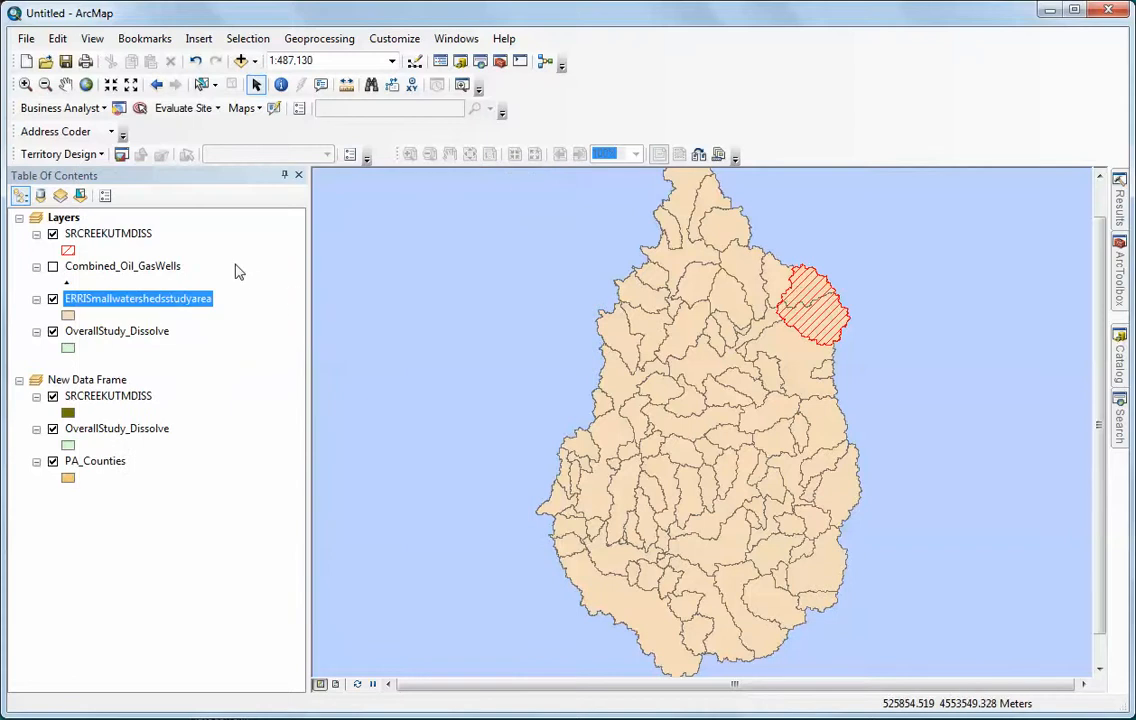
Set up a join on ERRISmallwatershedsstudyarea based on spatial location, with Combined_Oil_GasWells as the layer to join
right_click(138, 305)
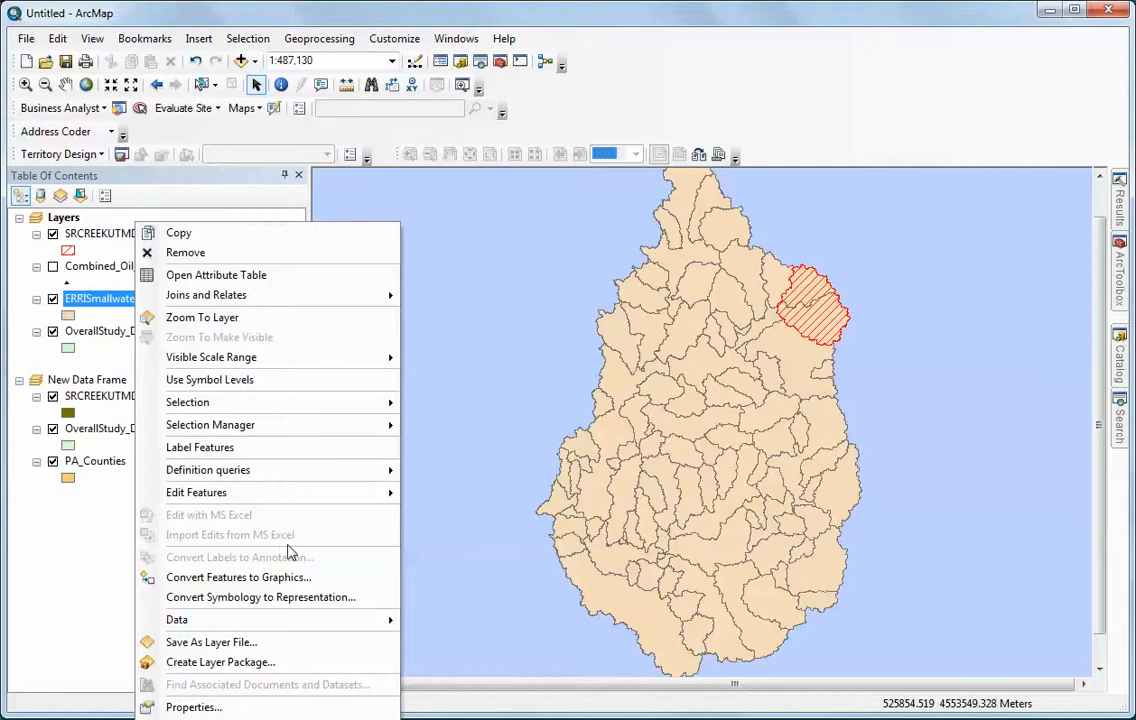
mouse_move(288, 305)
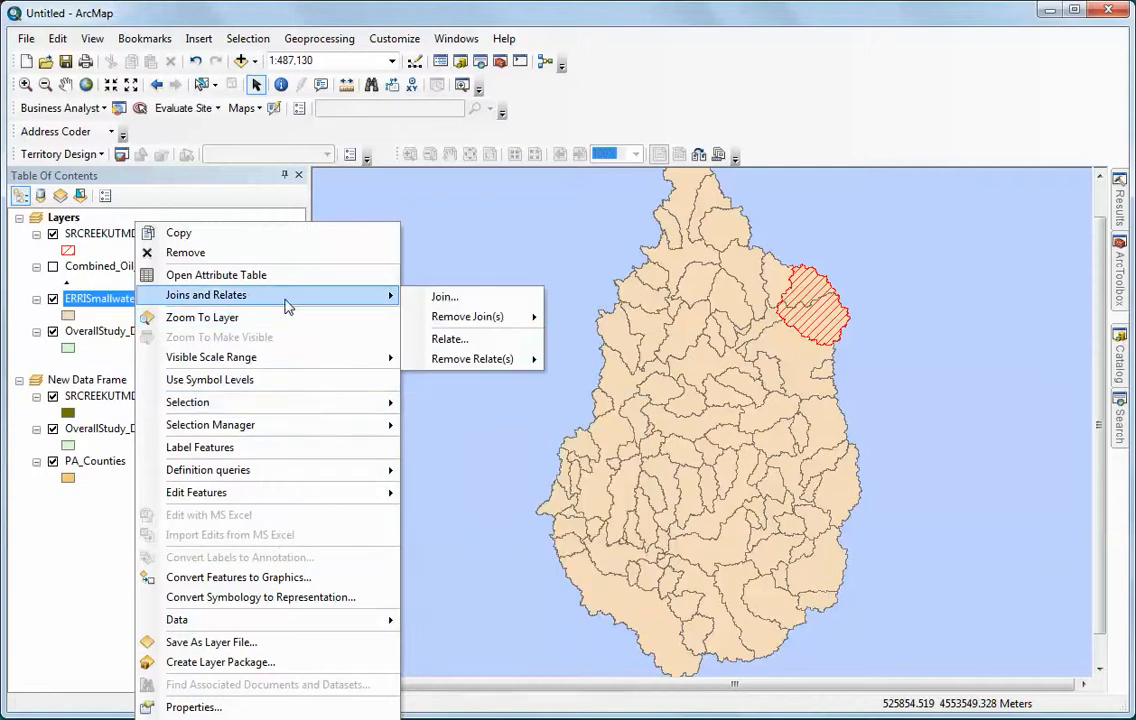
left_click(442, 298)
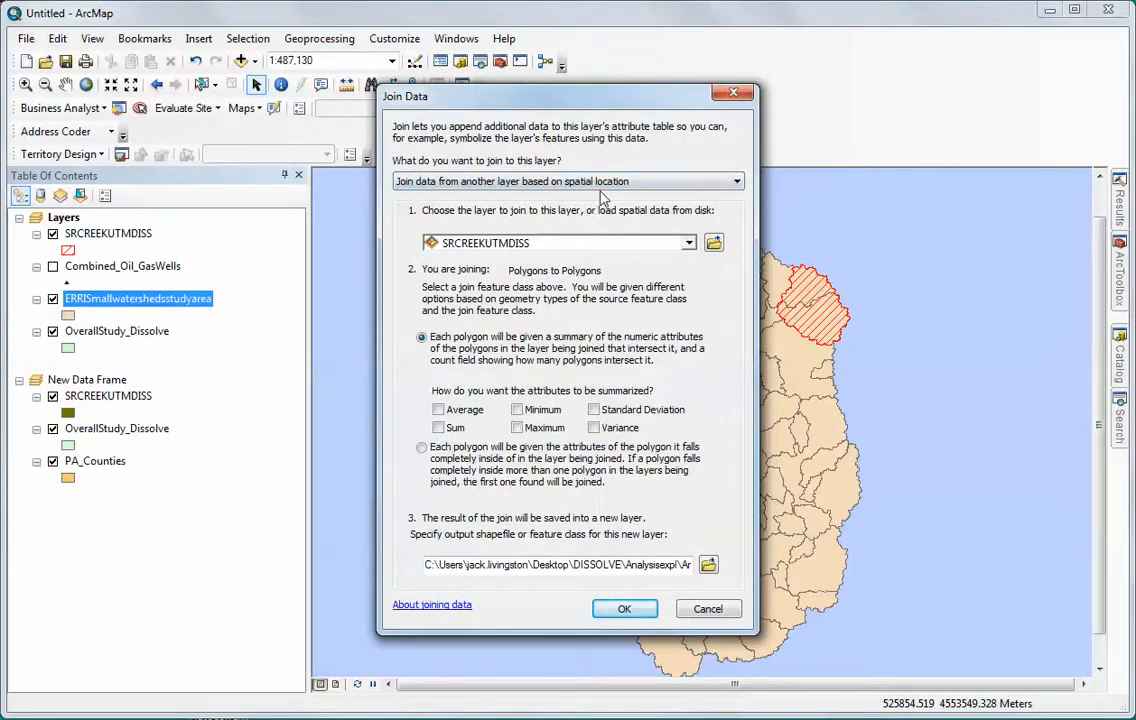
left_click(690, 245)
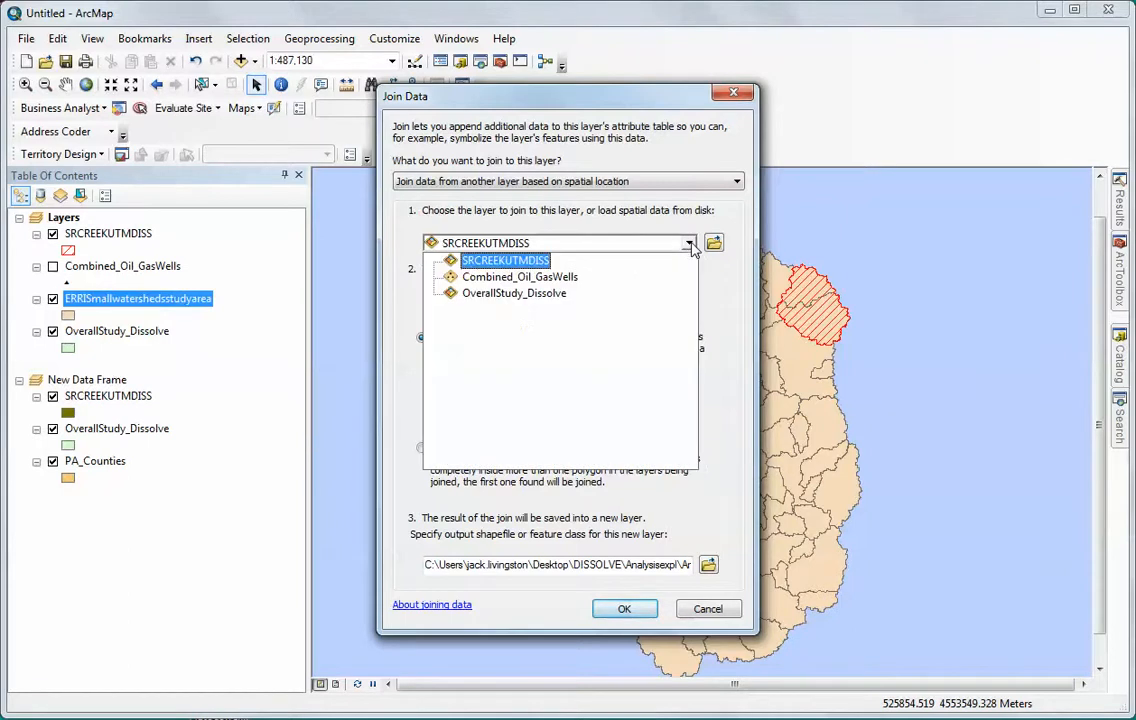
left_click(562, 280)
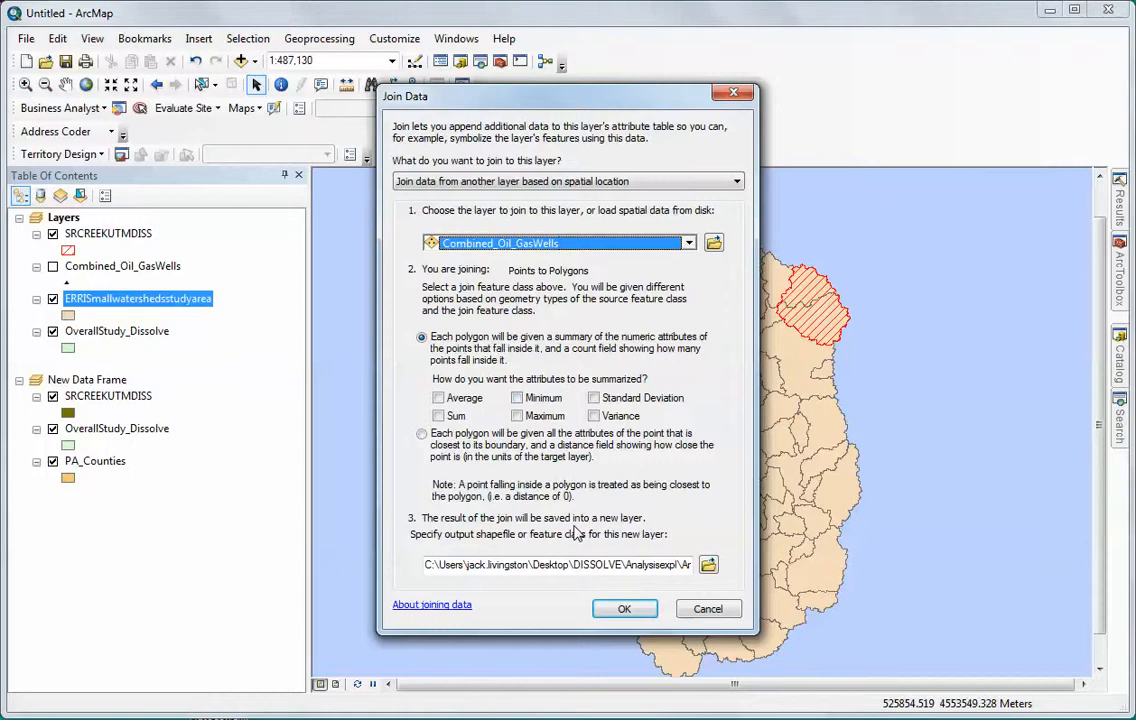
Choose the proj1 geodatabase in the Desktop's Final folder as the output location for the join
left_click(708, 565)
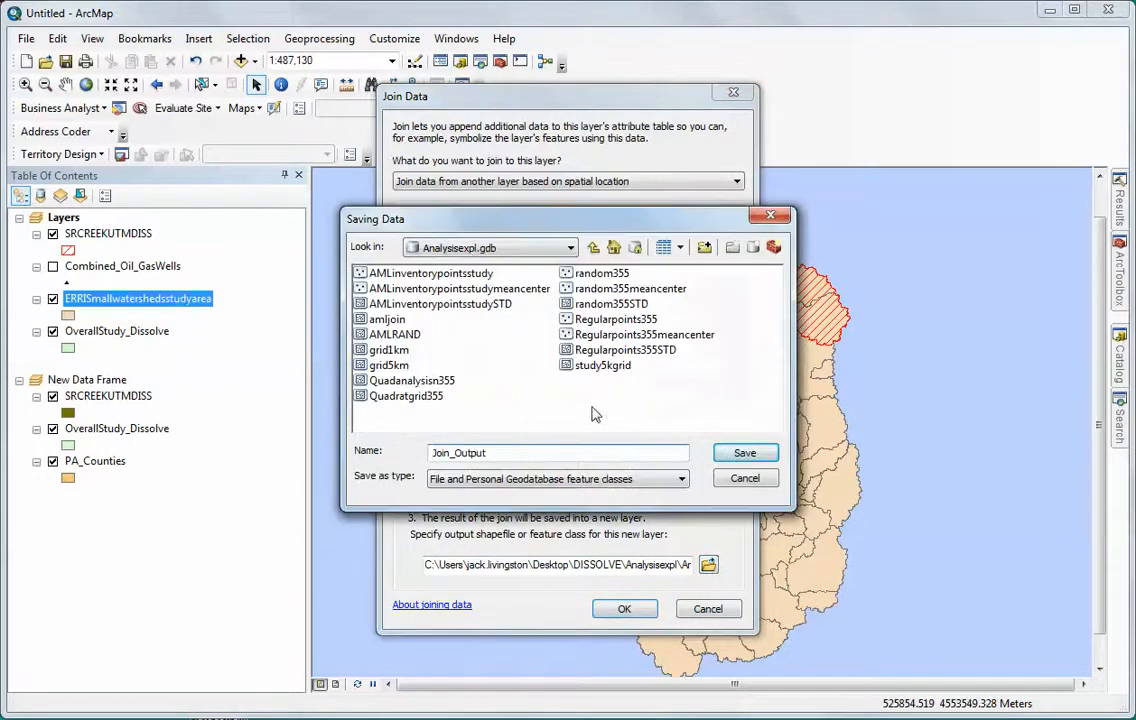
left_click(574, 252)
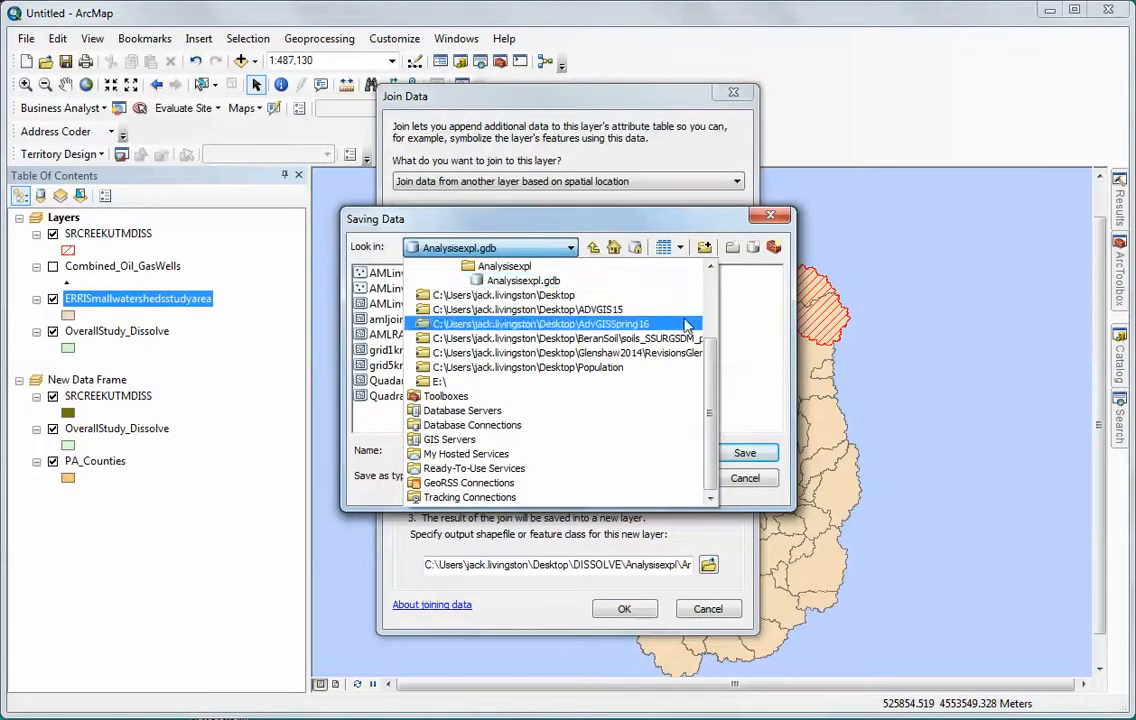
scroll(698, 290, "up", 3)
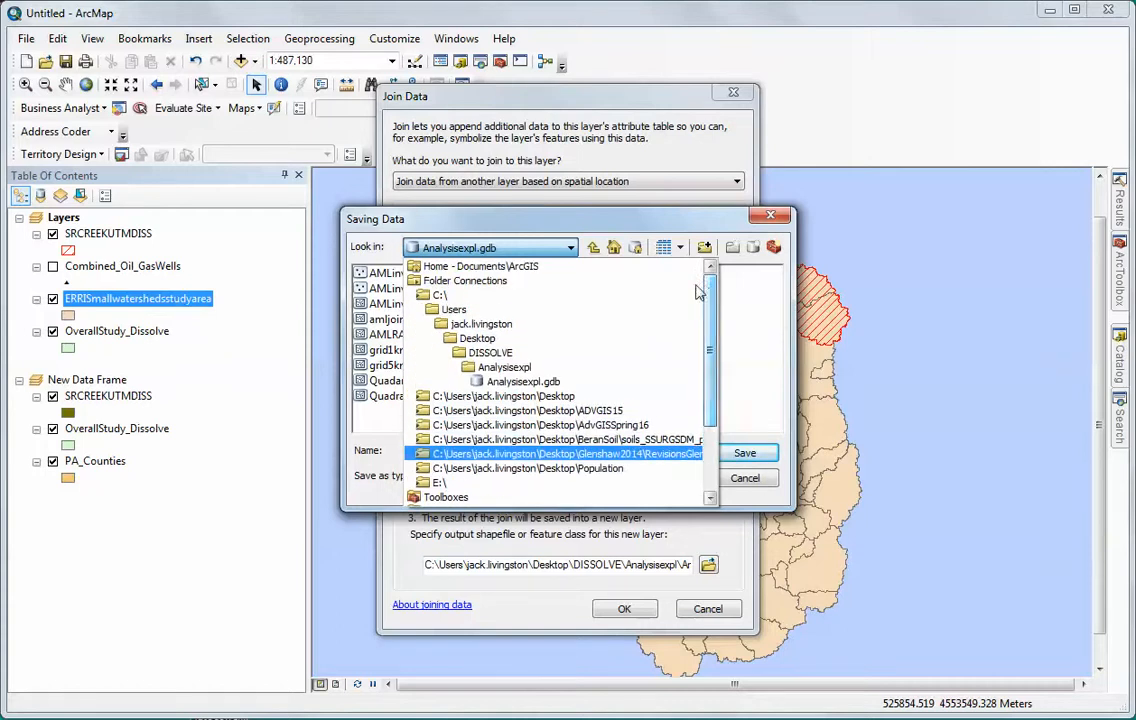
left_click(478, 339)
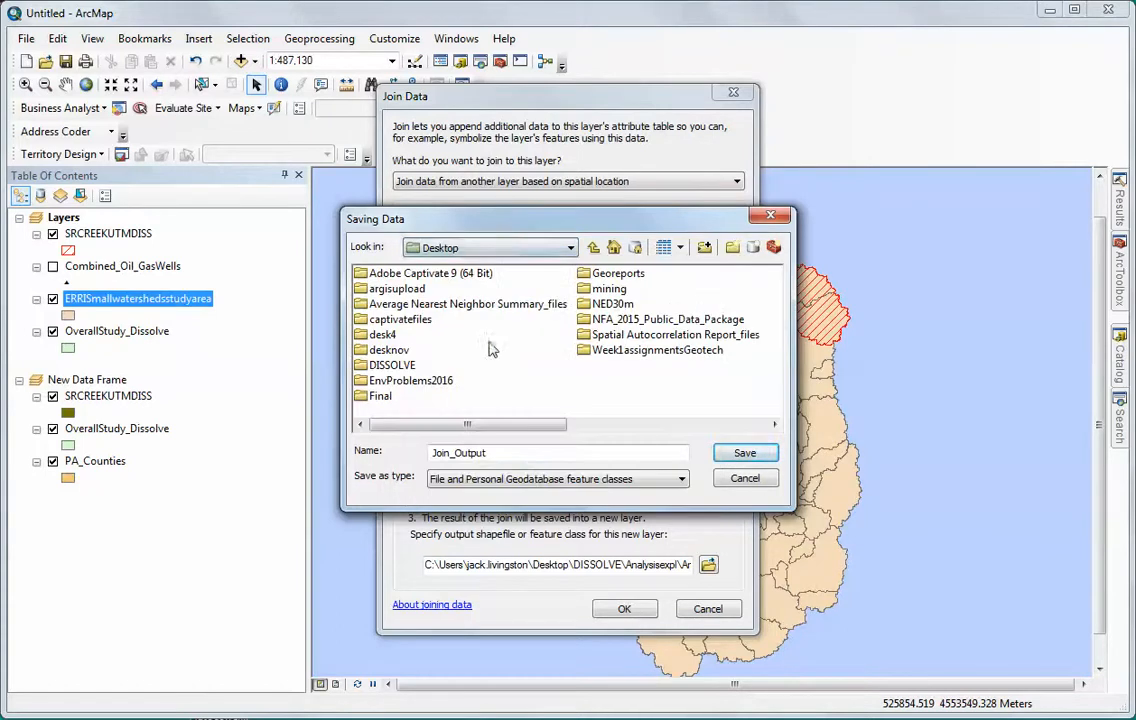
left_click(380, 397)
double_click(380, 399)
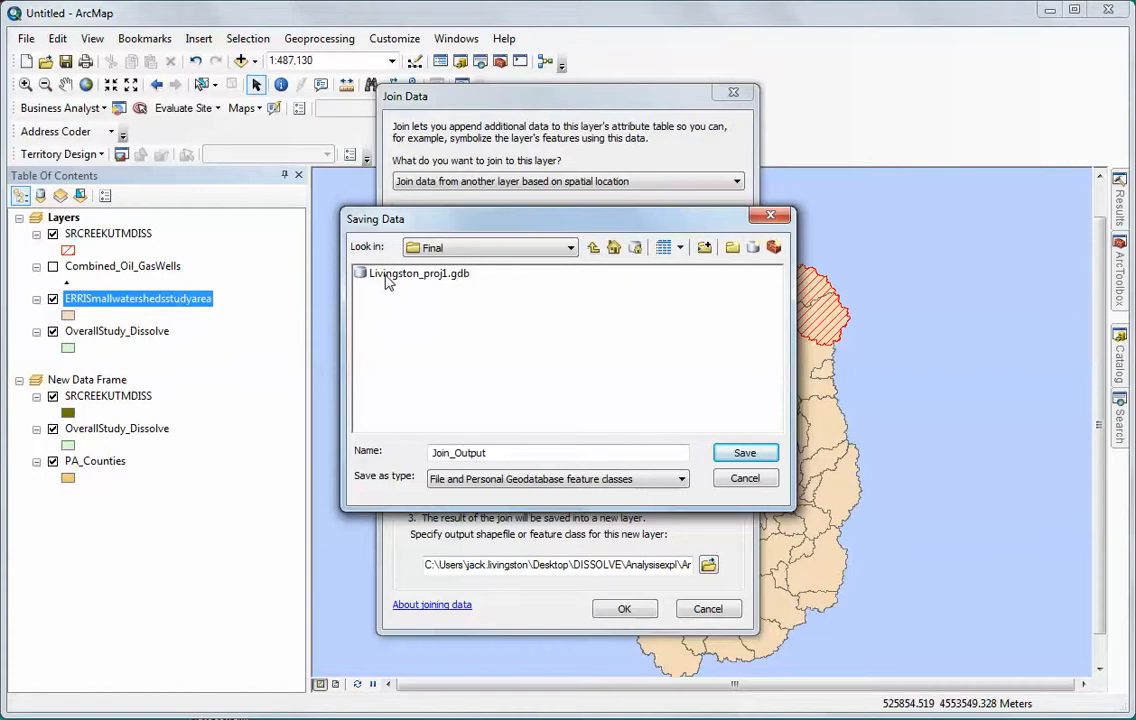
double_click(388, 276)
Name the output feature class IndexERRISmallwatershedsstudyarea2, save that setting and run the join
left_click(506, 452)
left_click_drag(506, 452, 408, 455)
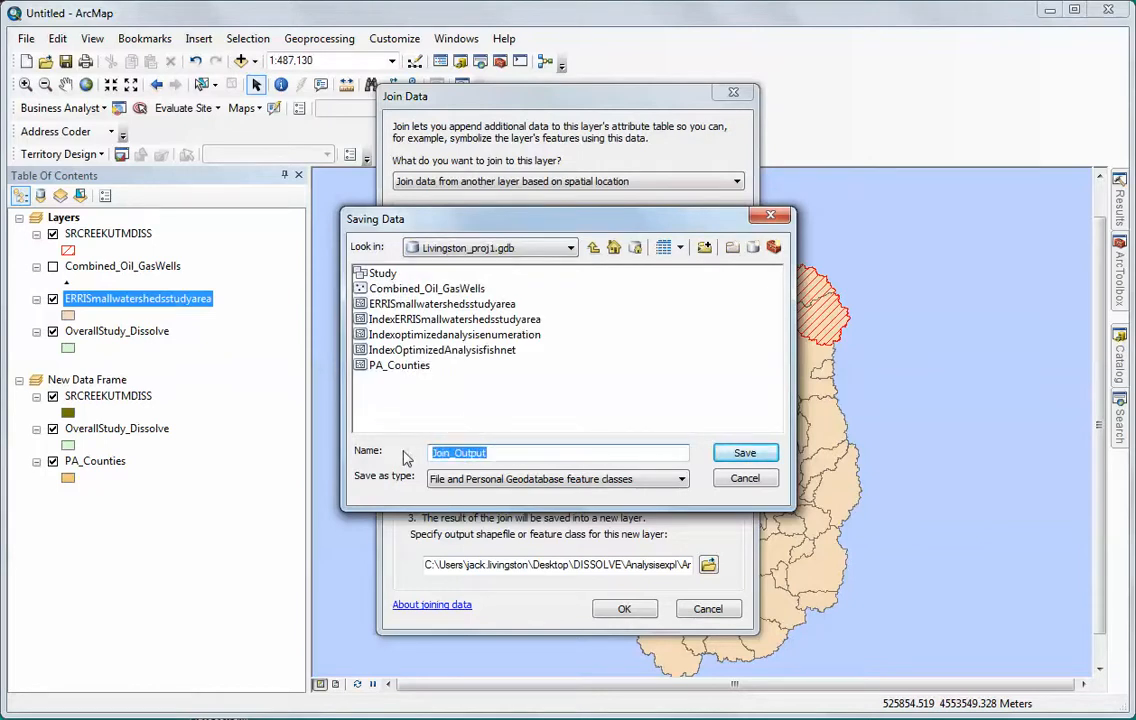
left_click(428, 320)
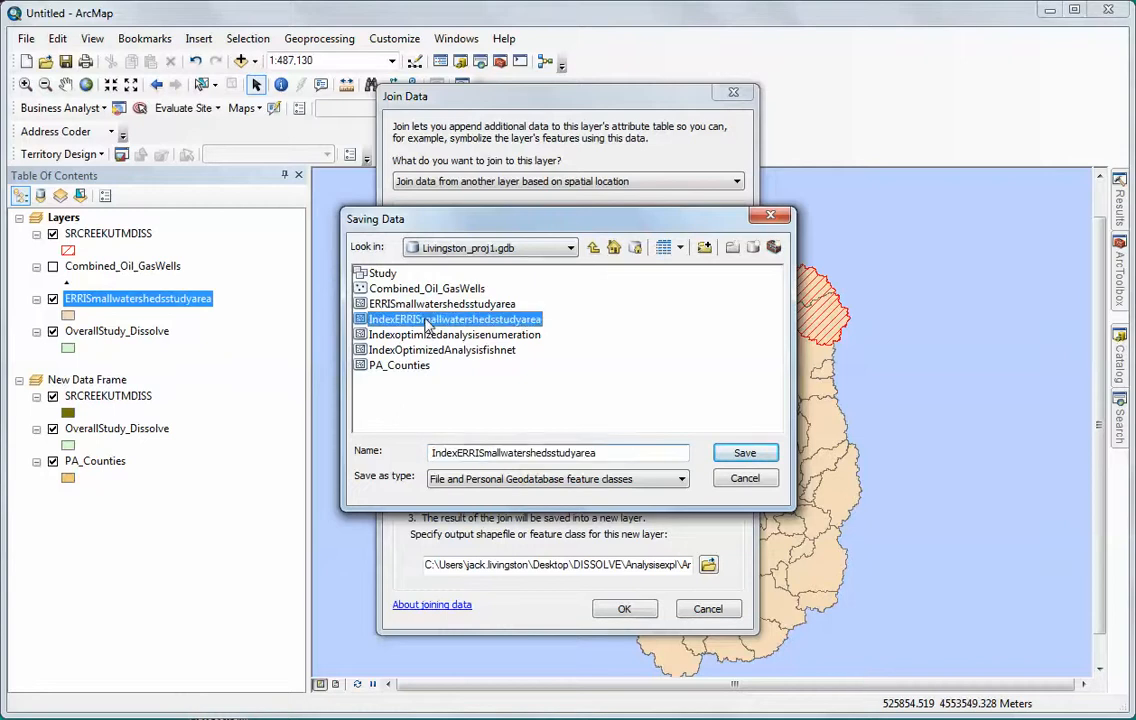
left_click(603, 452)
type("2")
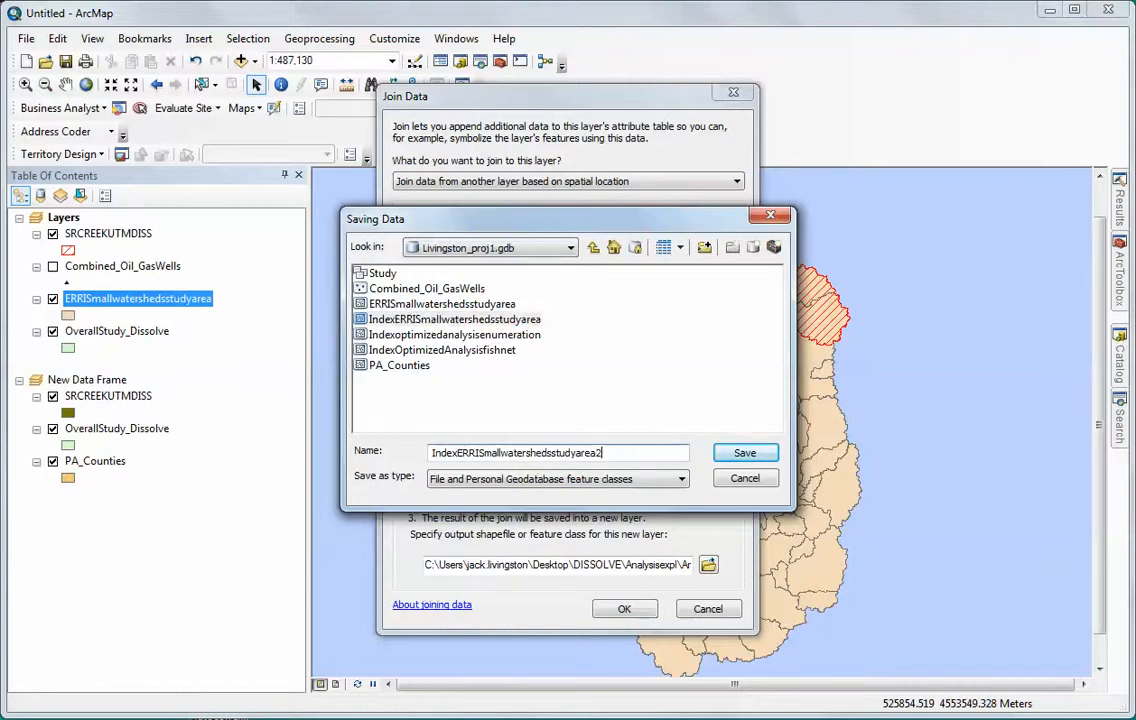
left_click(745, 455)
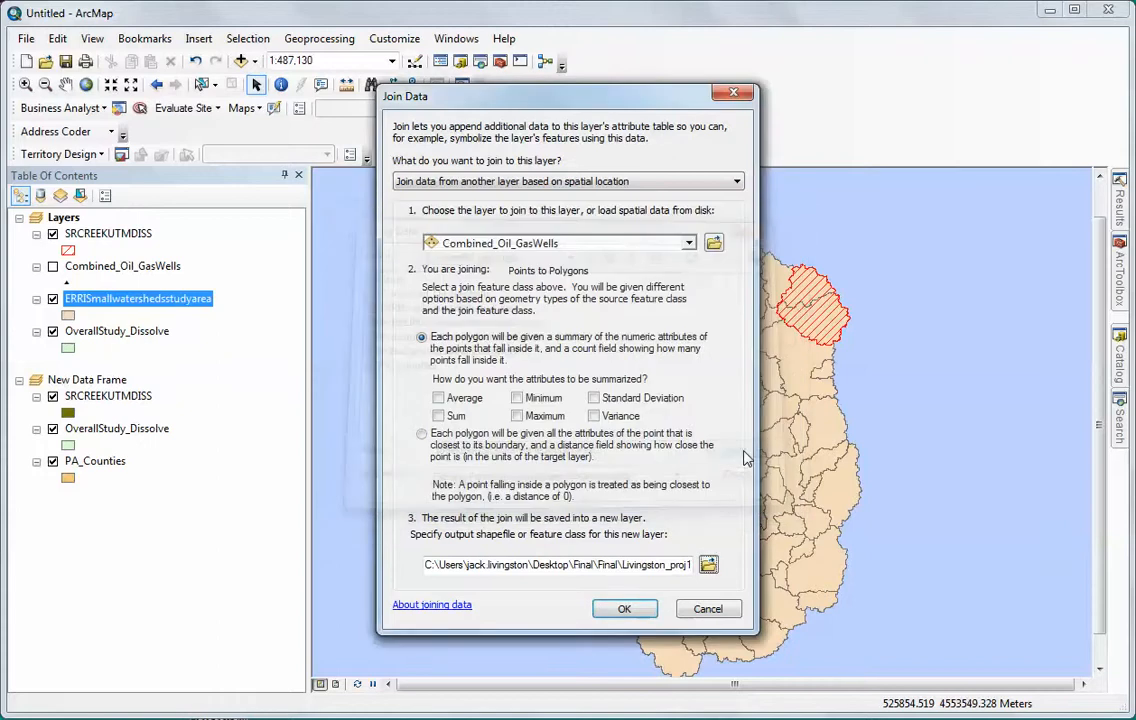
left_click(615, 608)
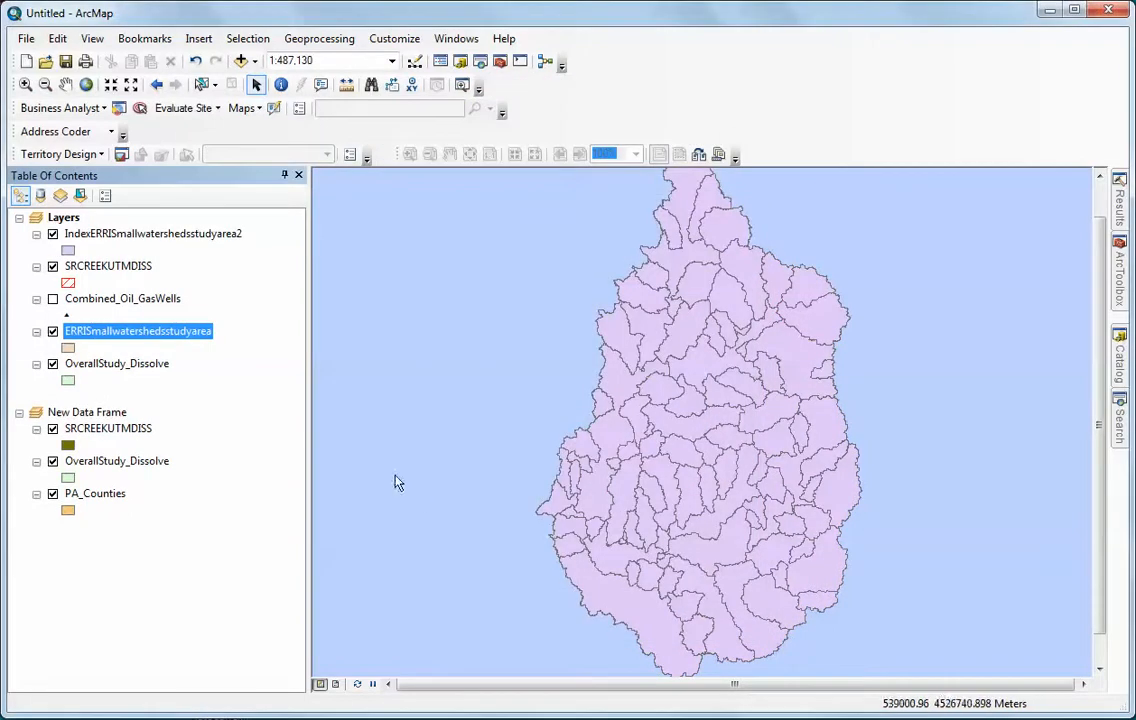
Open the attribute table of IndexERRISmallwatershedsstudyarea2 and sort it by the Count_ field in ascending order
left_click(120, 233, "ctrl")
right_click(121, 234)
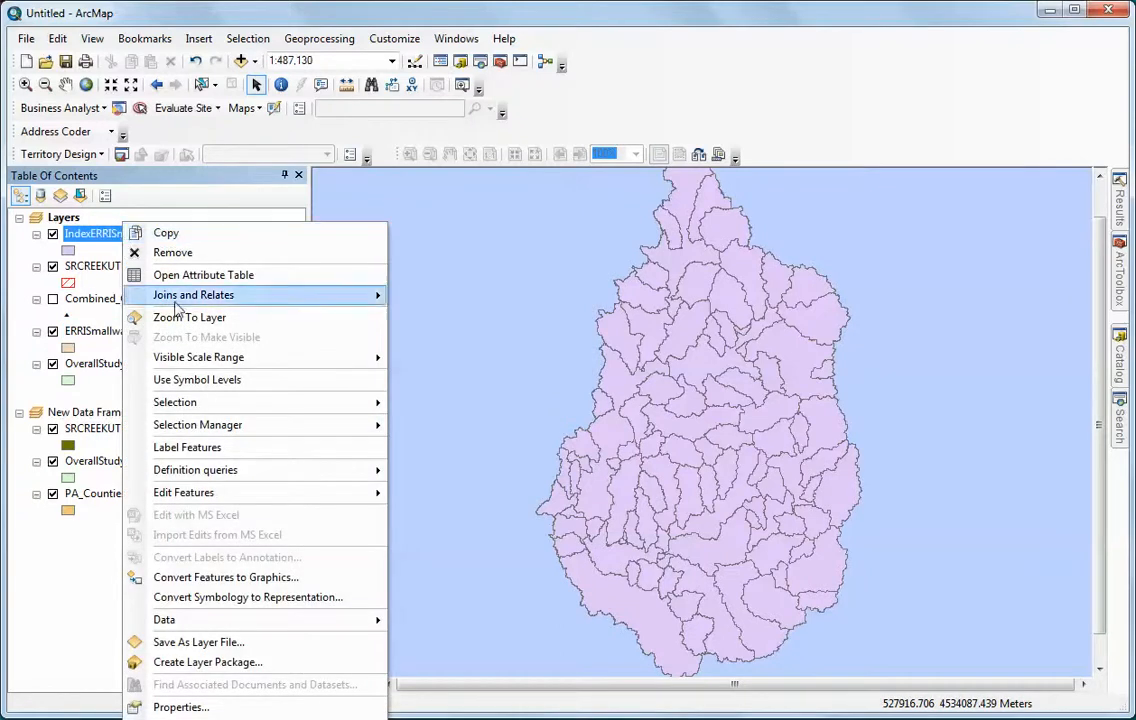
left_click(232, 275)
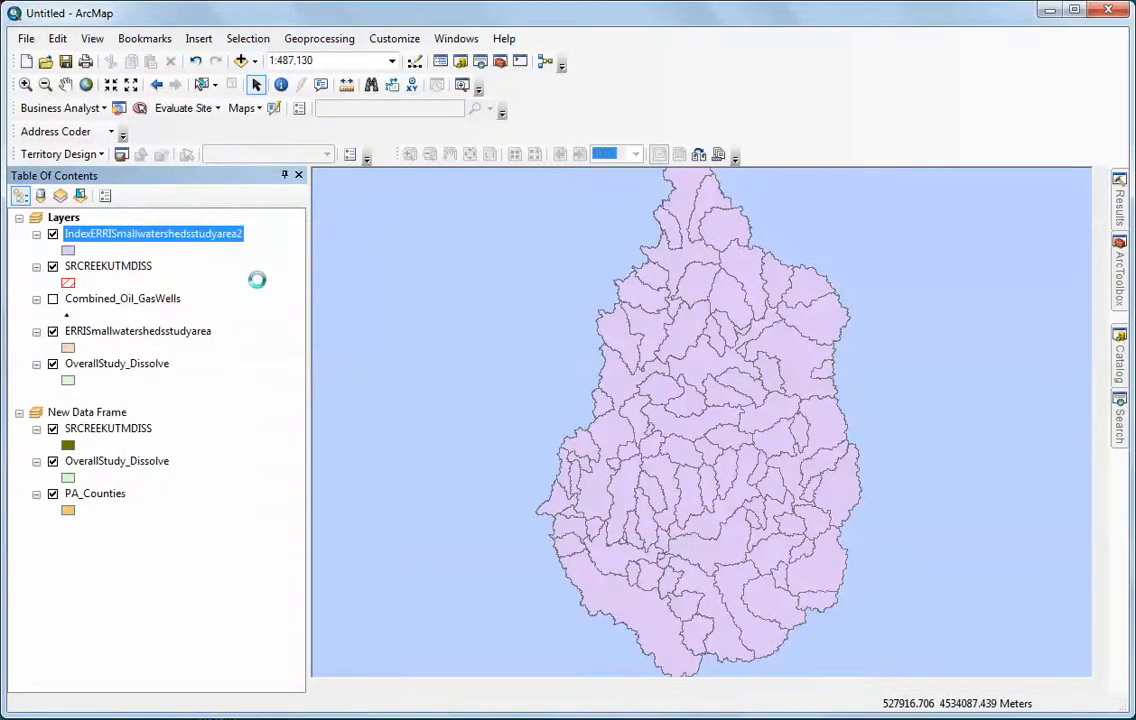
left_click_drag(145, 494, 483, 495)
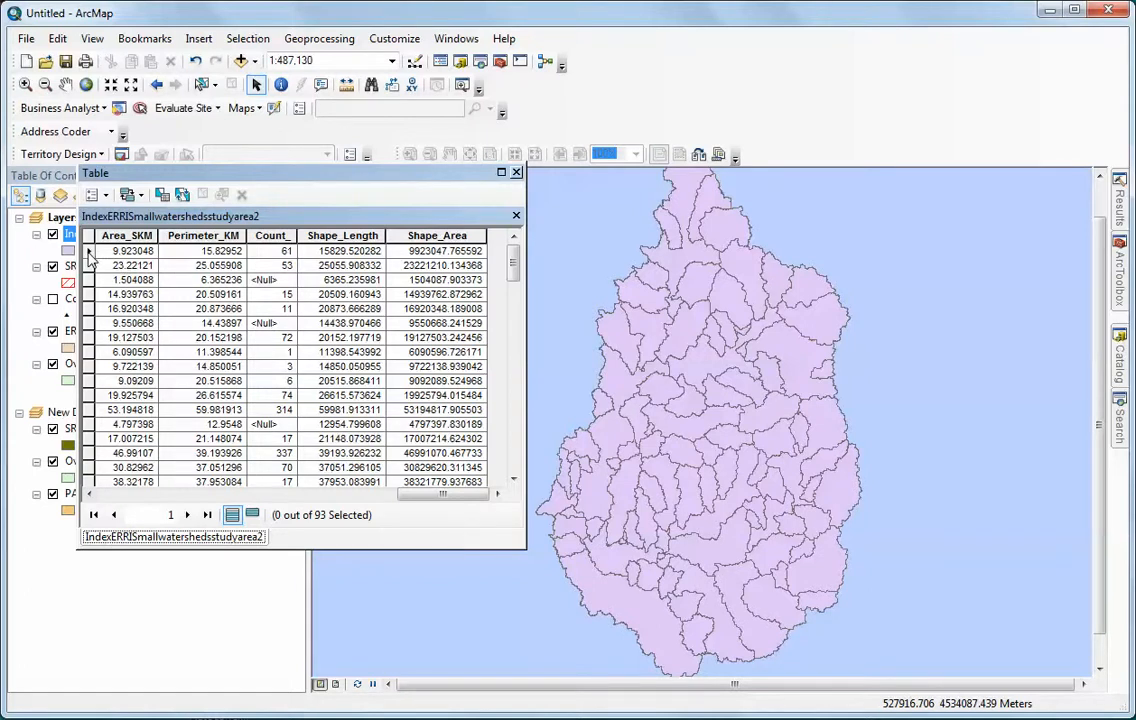
right_click(281, 238)
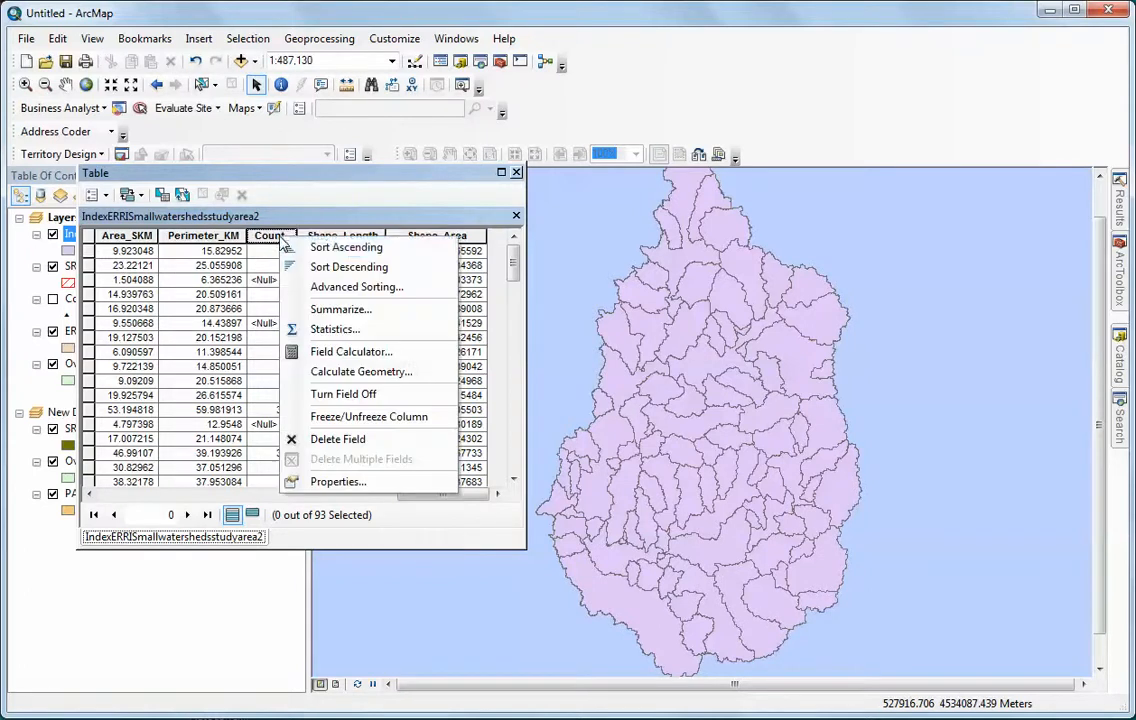
left_click(300, 247)
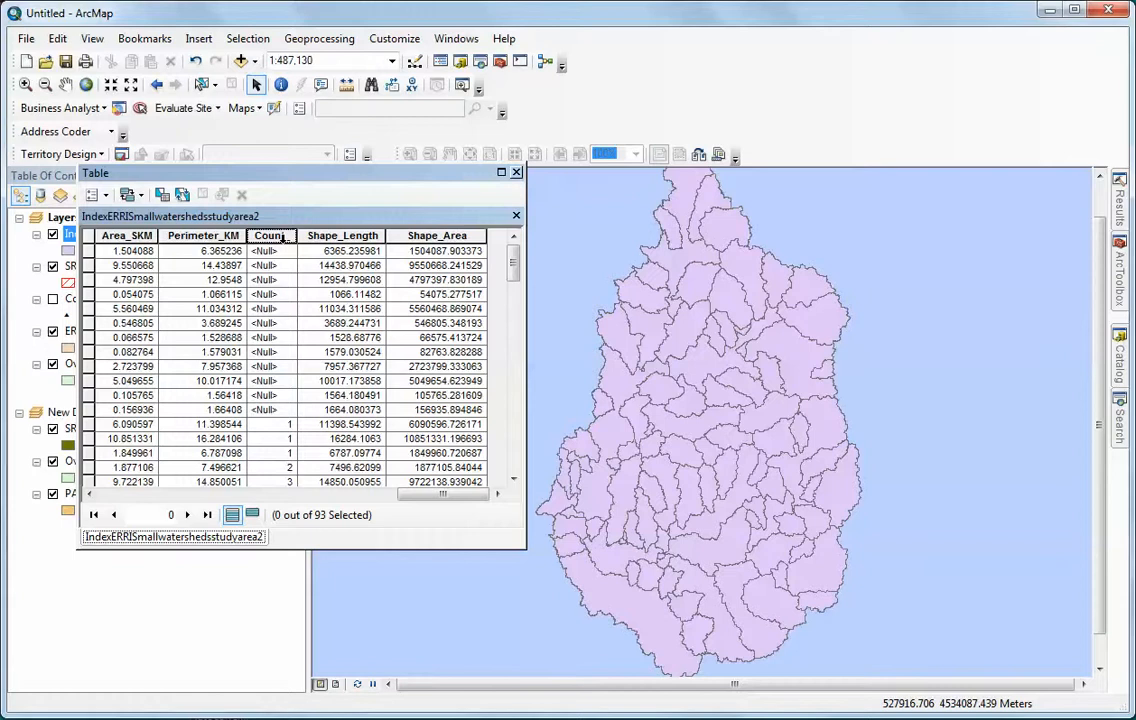
Select all the records whose Count_ value is <Null>
left_click(89, 251)
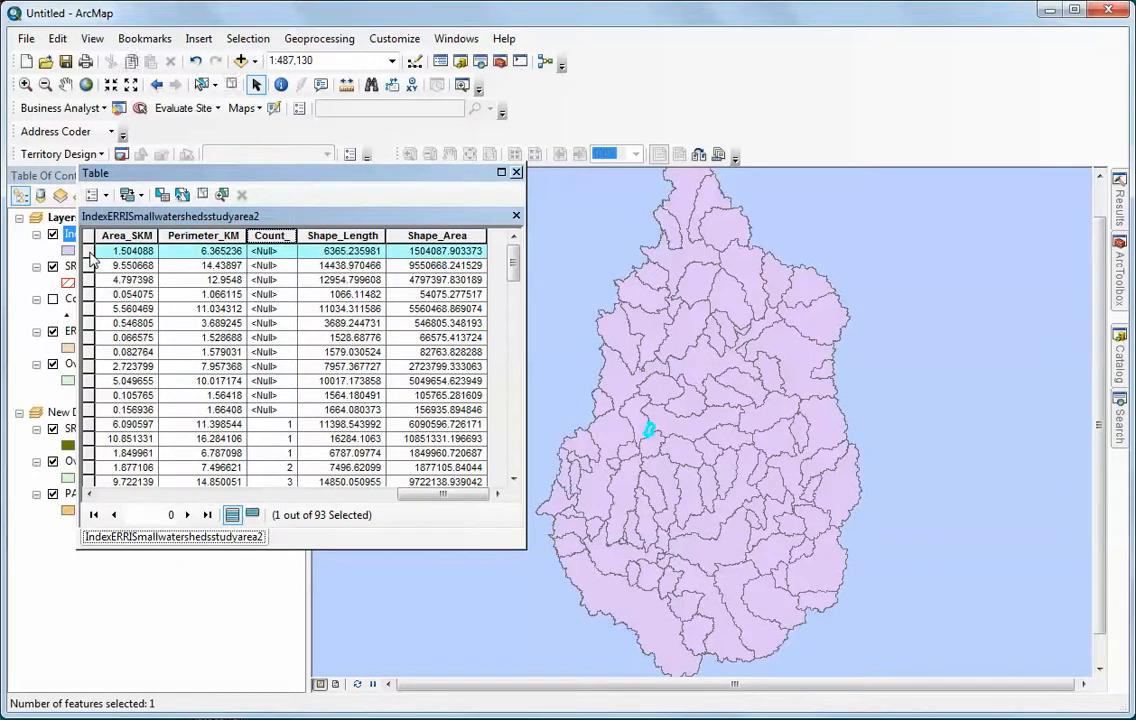
left_click(88, 411)
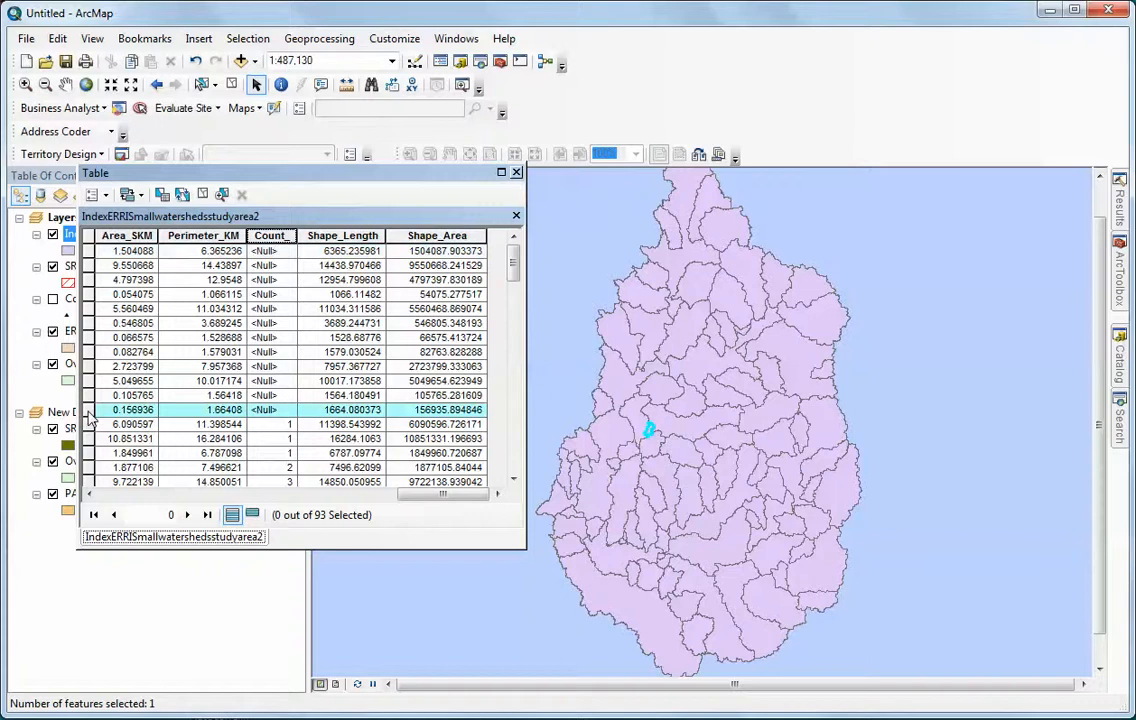
left_click(88, 410, "shift")
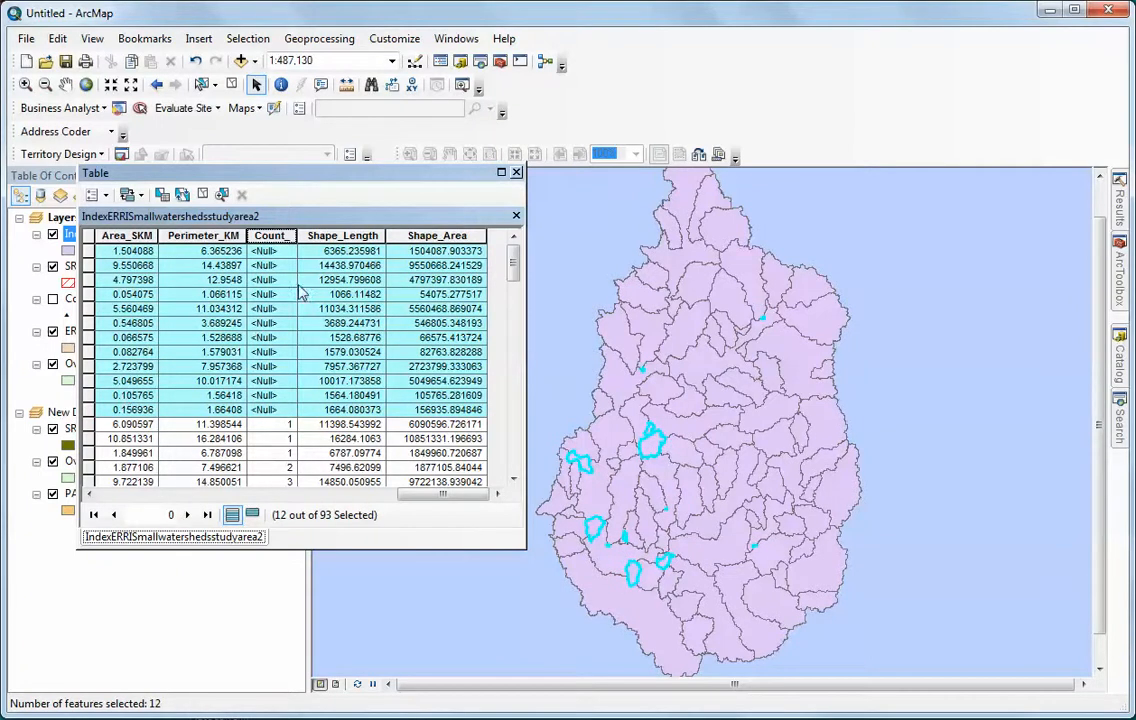
Set Count_ to 0 for the selected records with the Field Calculator, and clear the selection before closing the attribute table
right_click(271, 236)
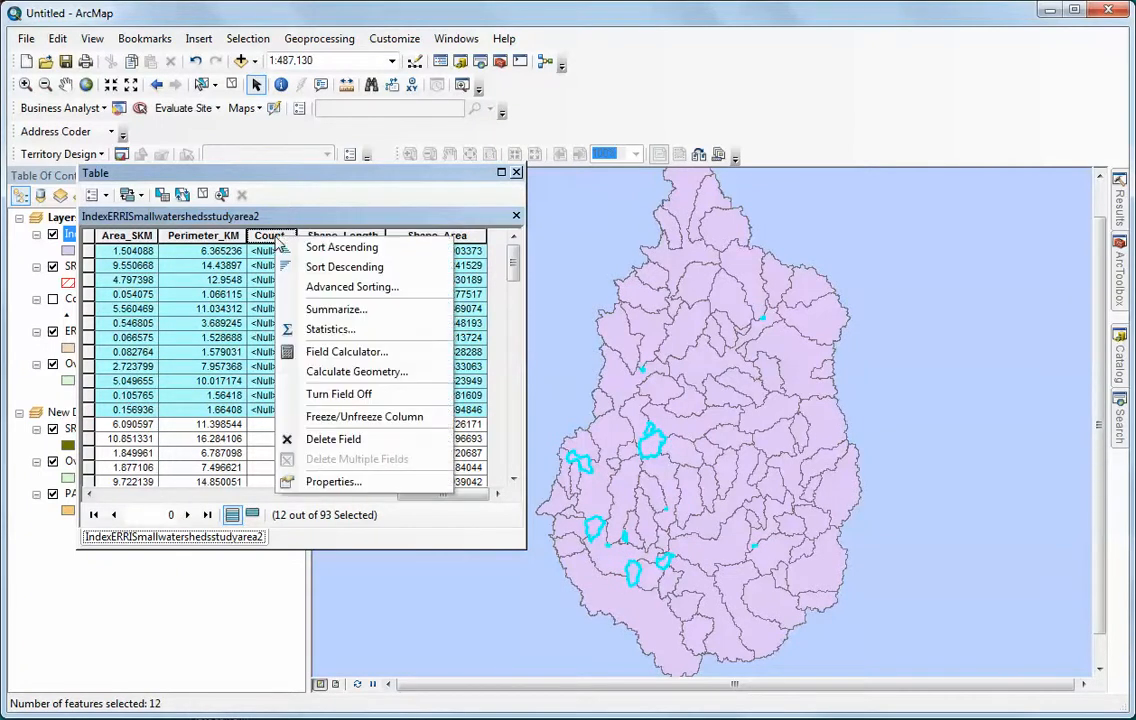
left_click(316, 352)
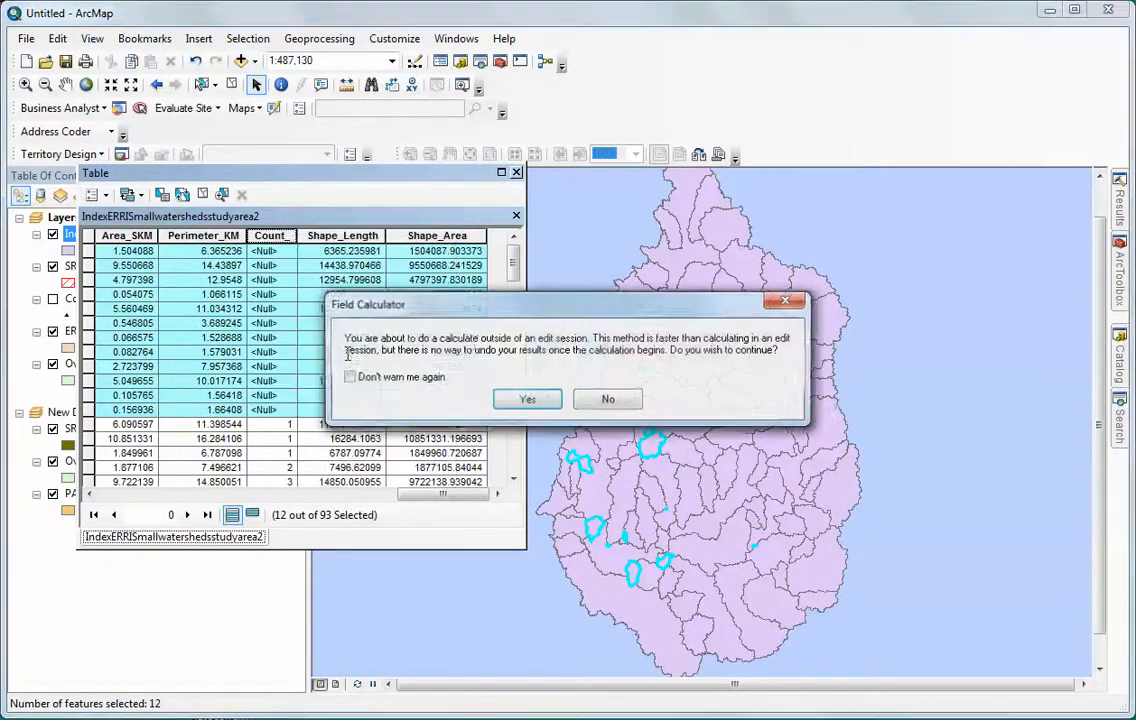
left_click(530, 402)
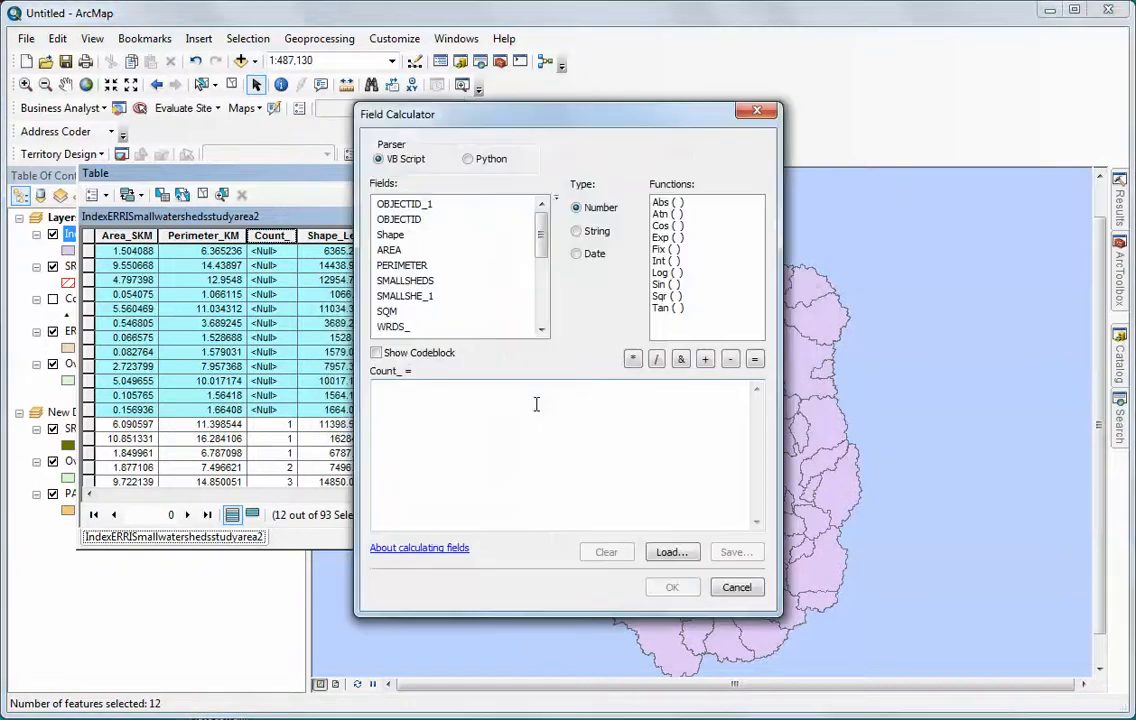
left_click_drag(585, 120, 335, 127)
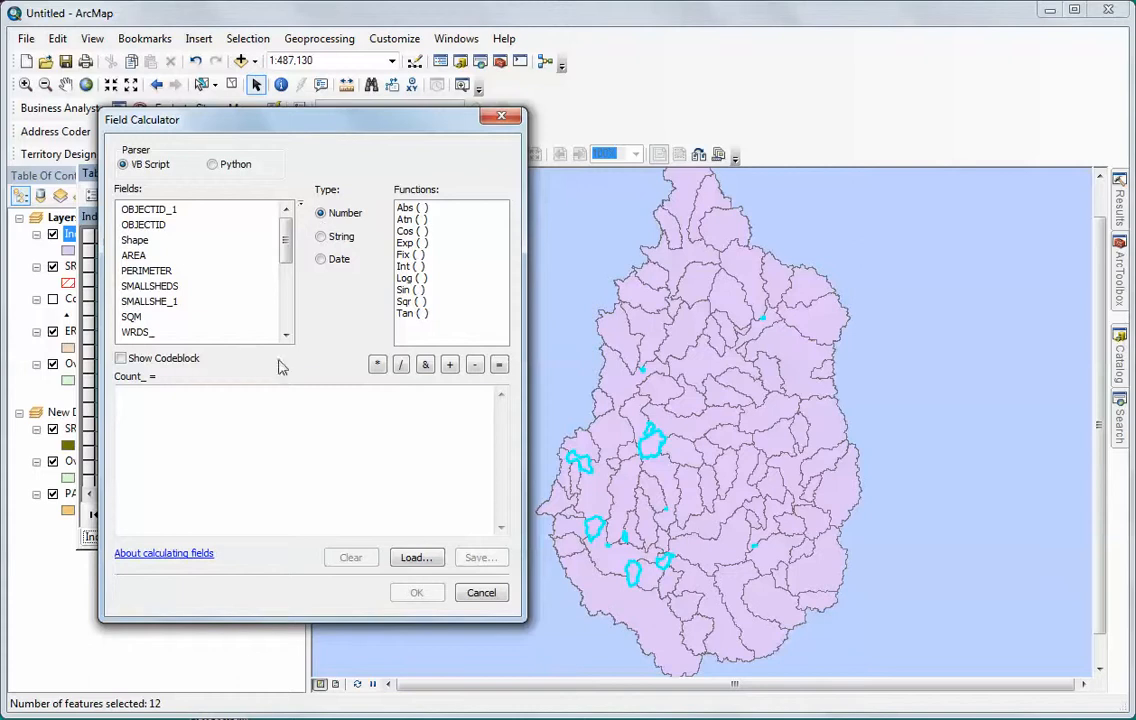
left_click(158, 409)
type("0")
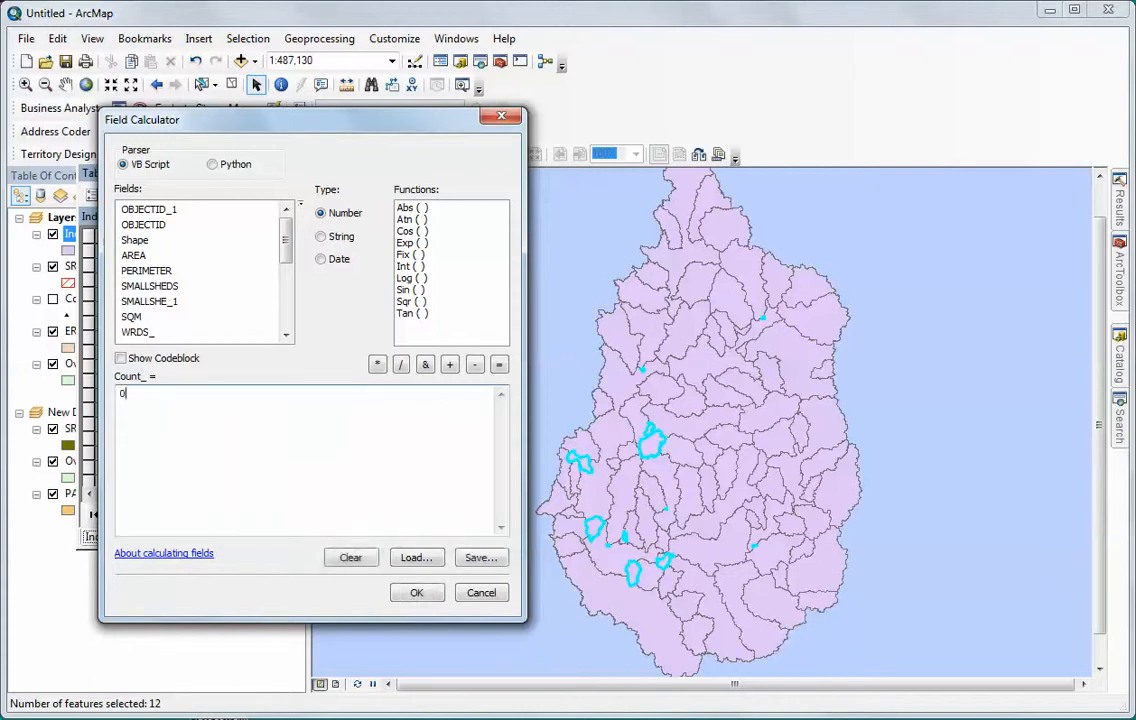
left_click(416, 592)
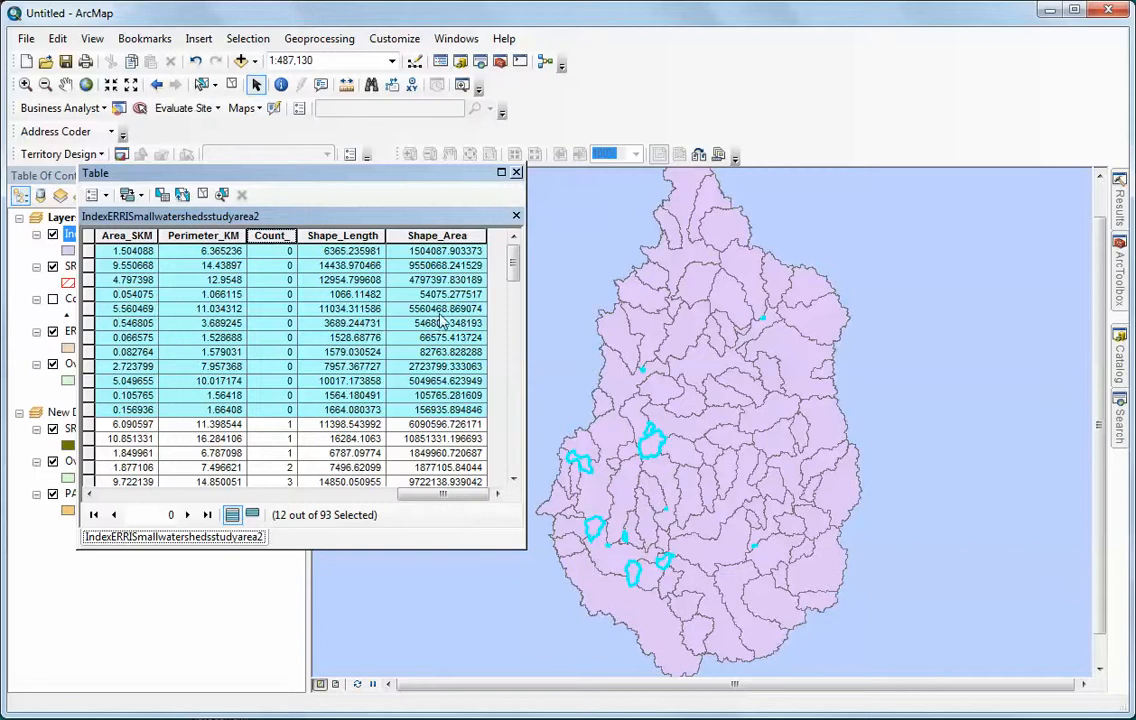
left_click(202, 194)
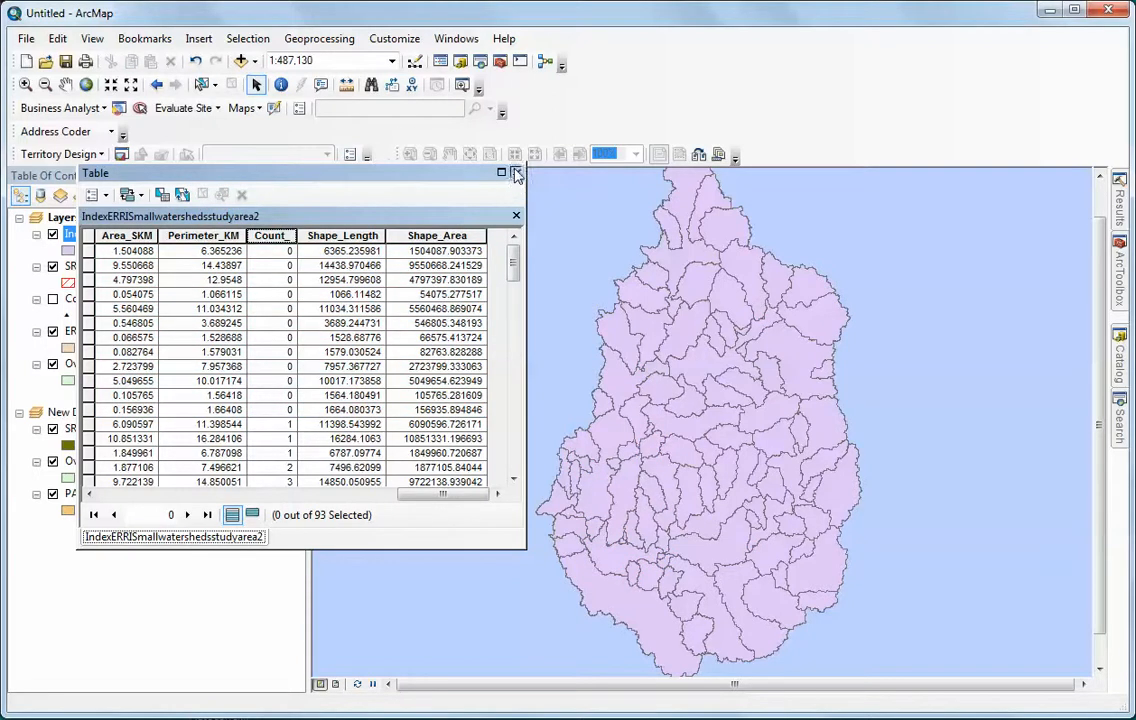
left_click(515, 174)
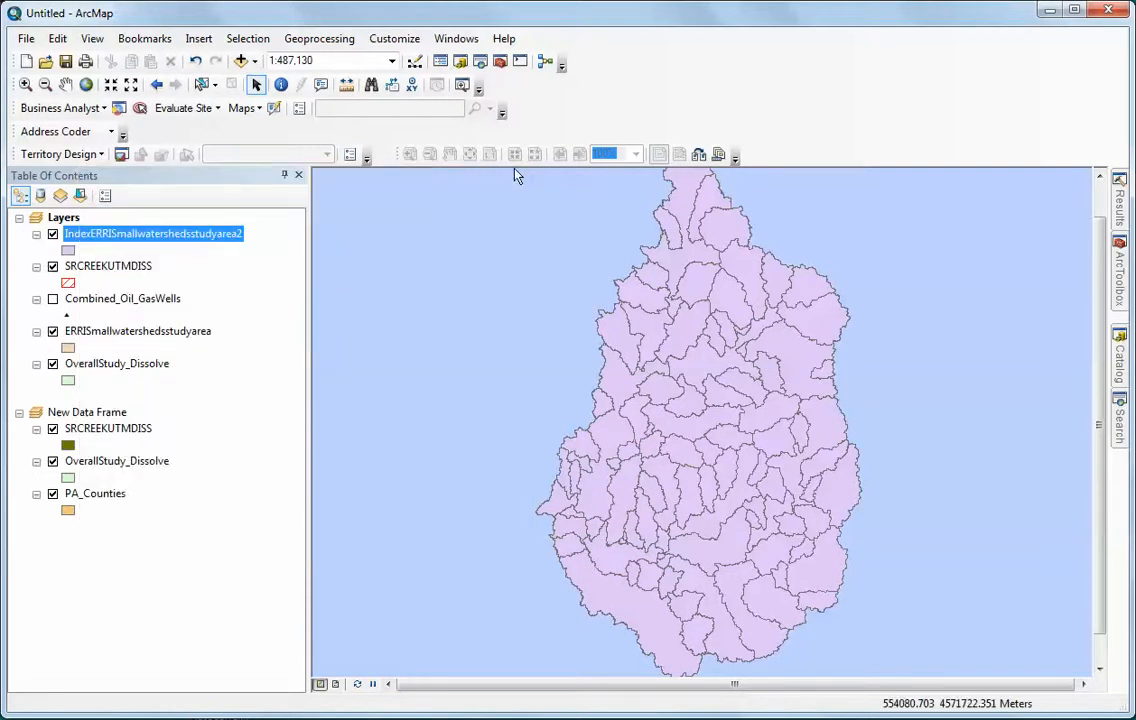
Symbolize IndexERRISmallwatershedsstudyarea2 with graduated colors, using Count_ as the value field normalized by Area_SKM
right_click(179, 235)
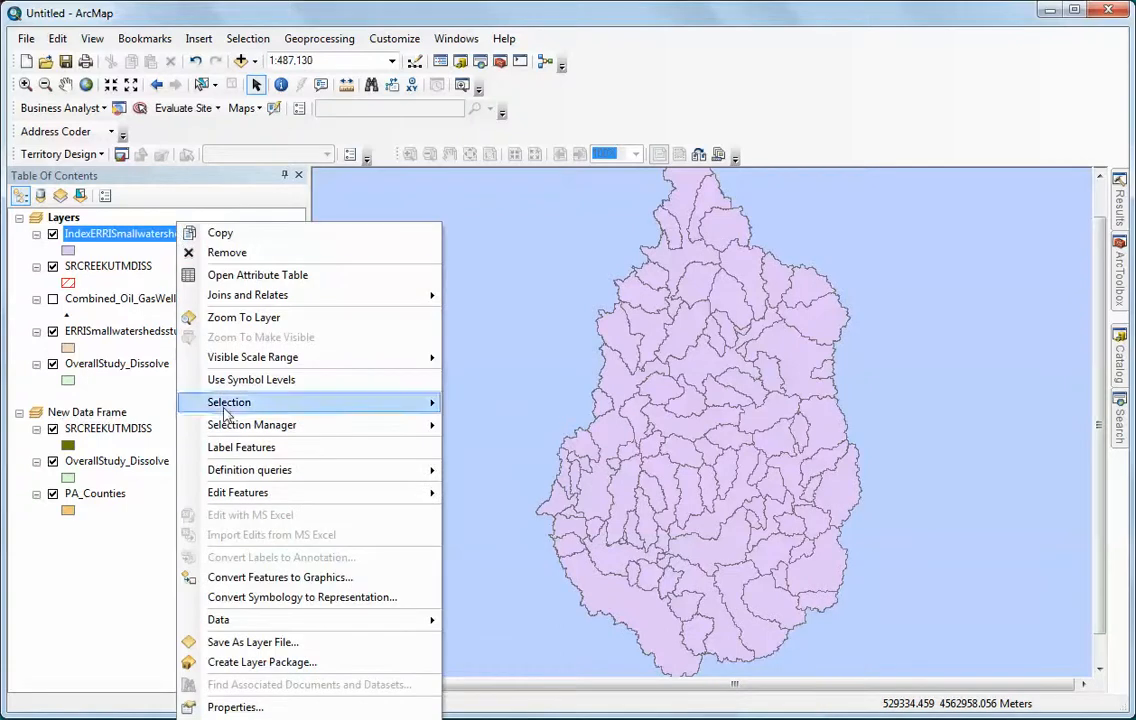
left_click(226, 707)
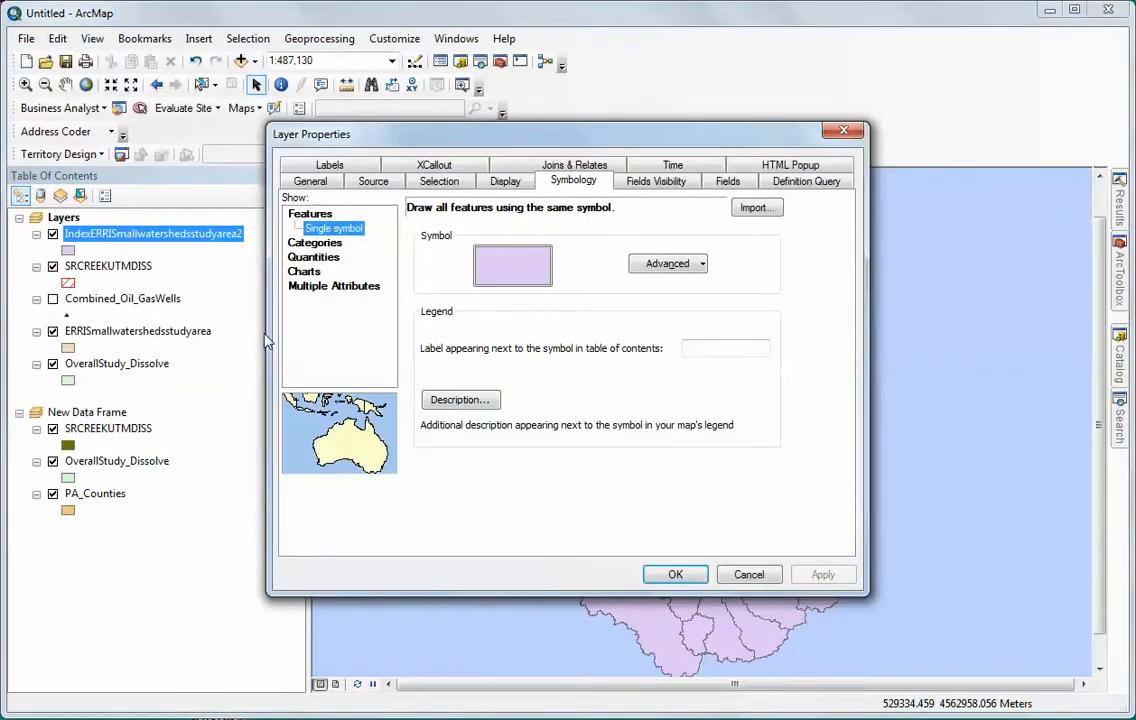
left_click(333, 257)
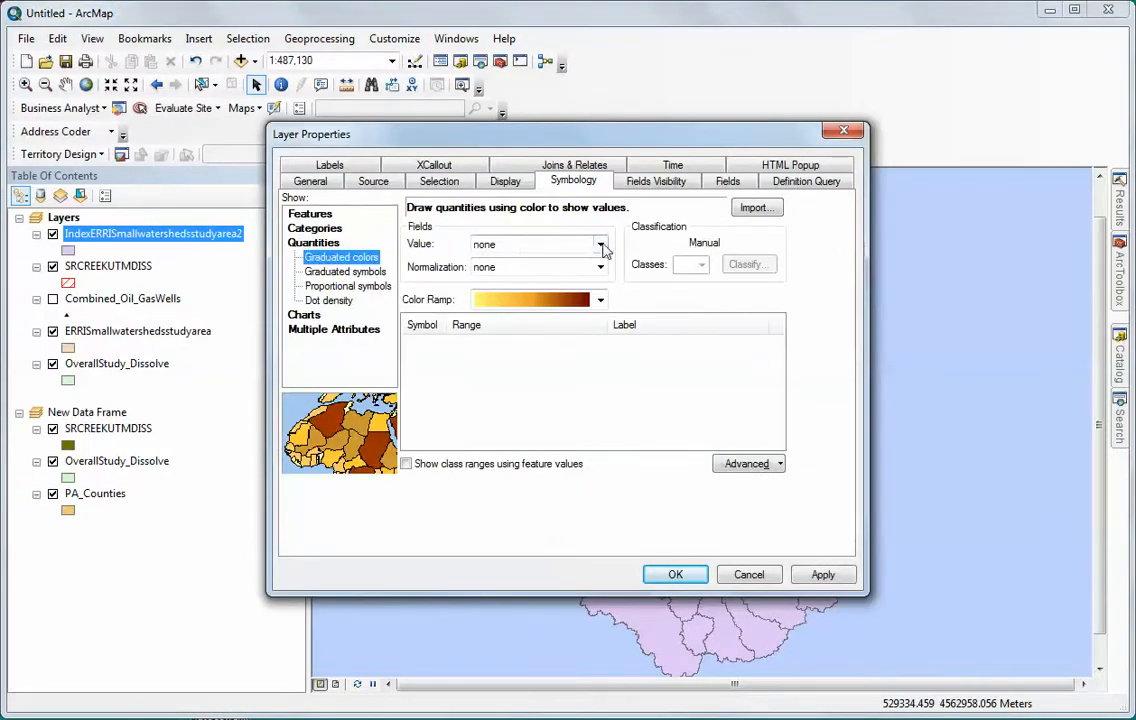
left_click(601, 245)
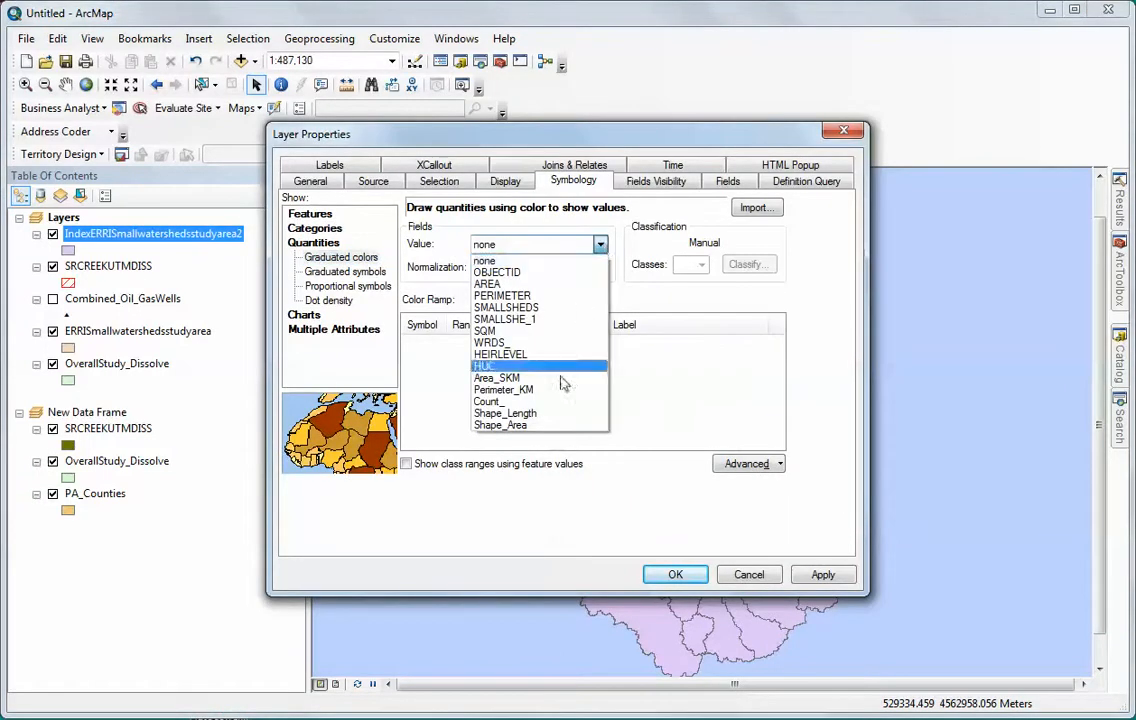
left_click(505, 401)
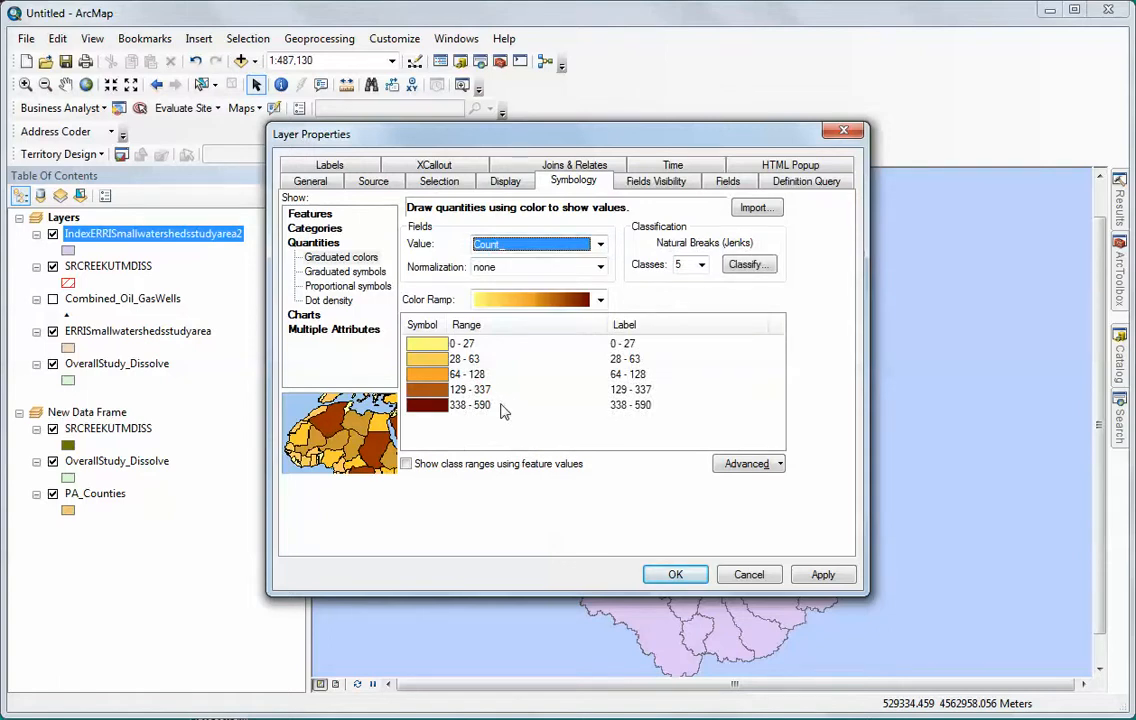
left_click(601, 267)
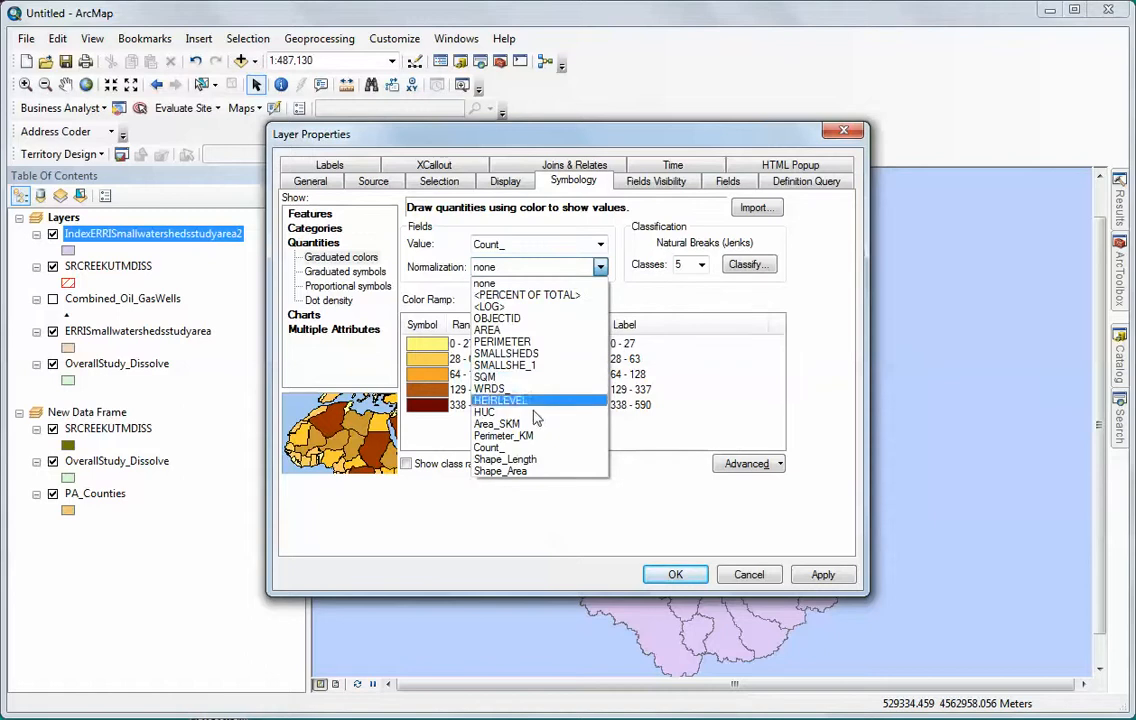
left_click(505, 424)
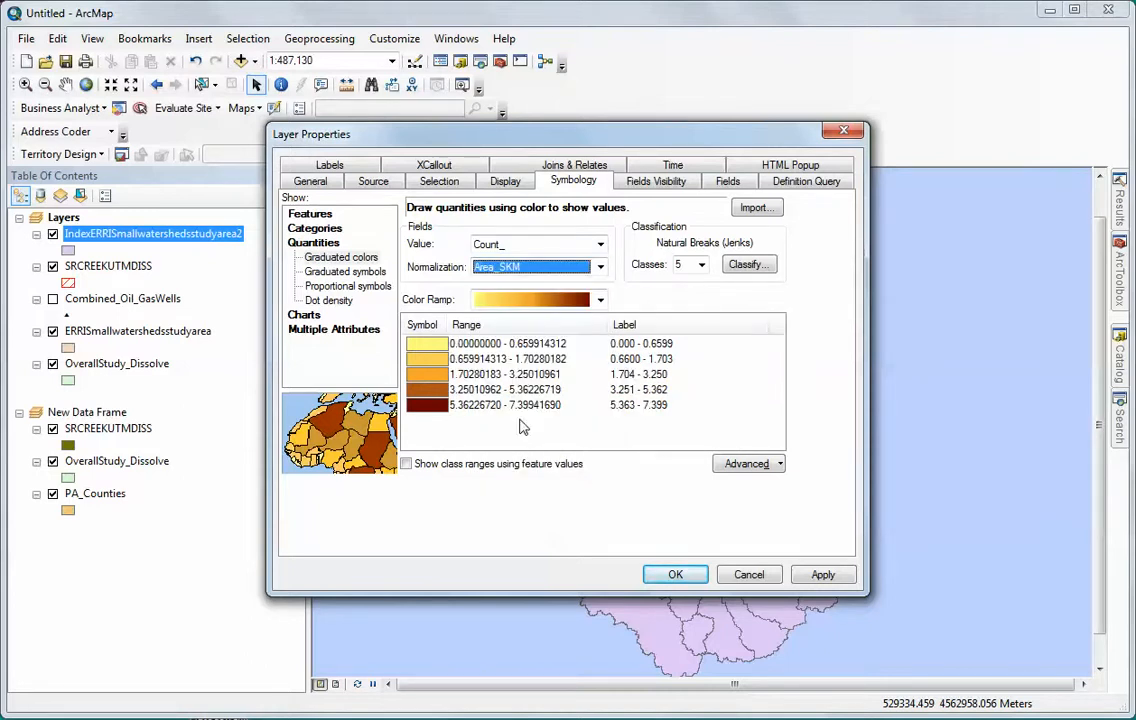
Format the class range labels as numeric values rounded to one decimal place
right_click(632, 330)
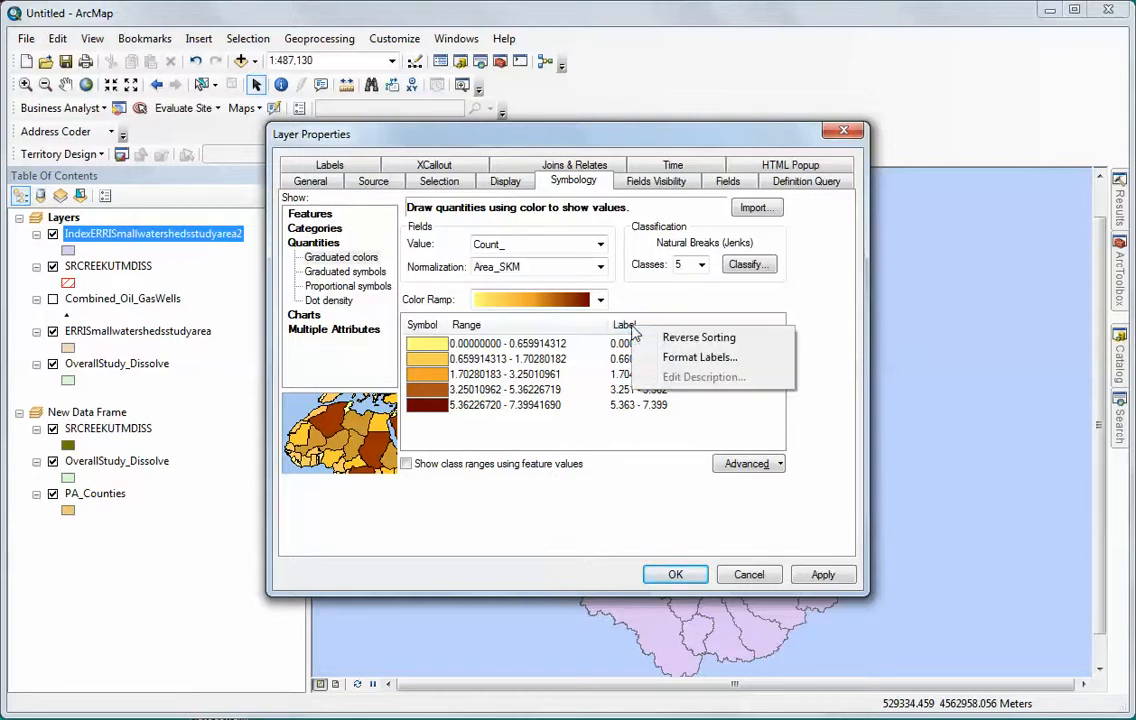
left_click(686, 358)
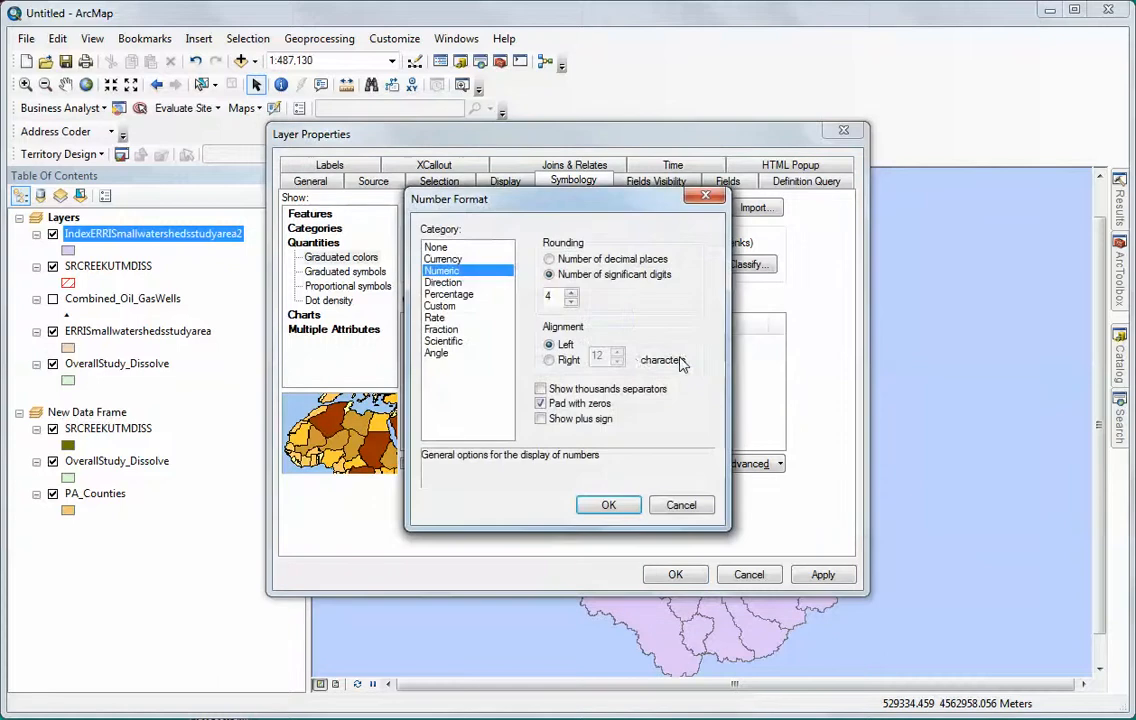
left_click(571, 302)
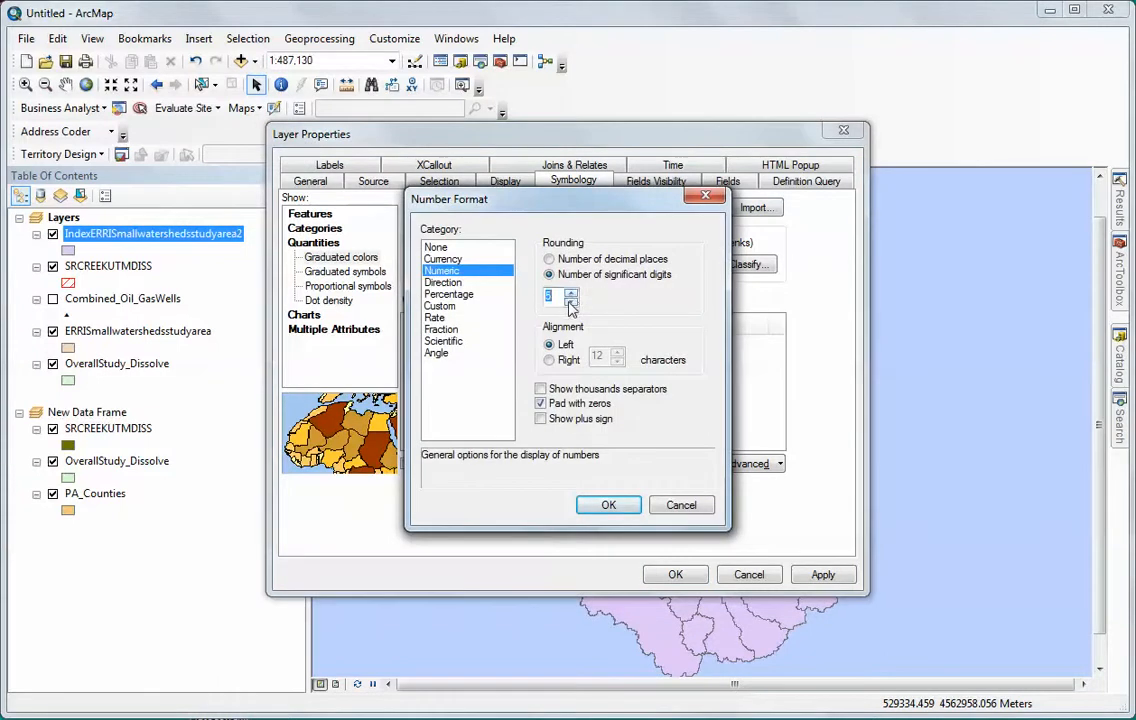
left_click(571, 302)
left_click(571, 302)
left_click(548, 259)
left_click(609, 505)
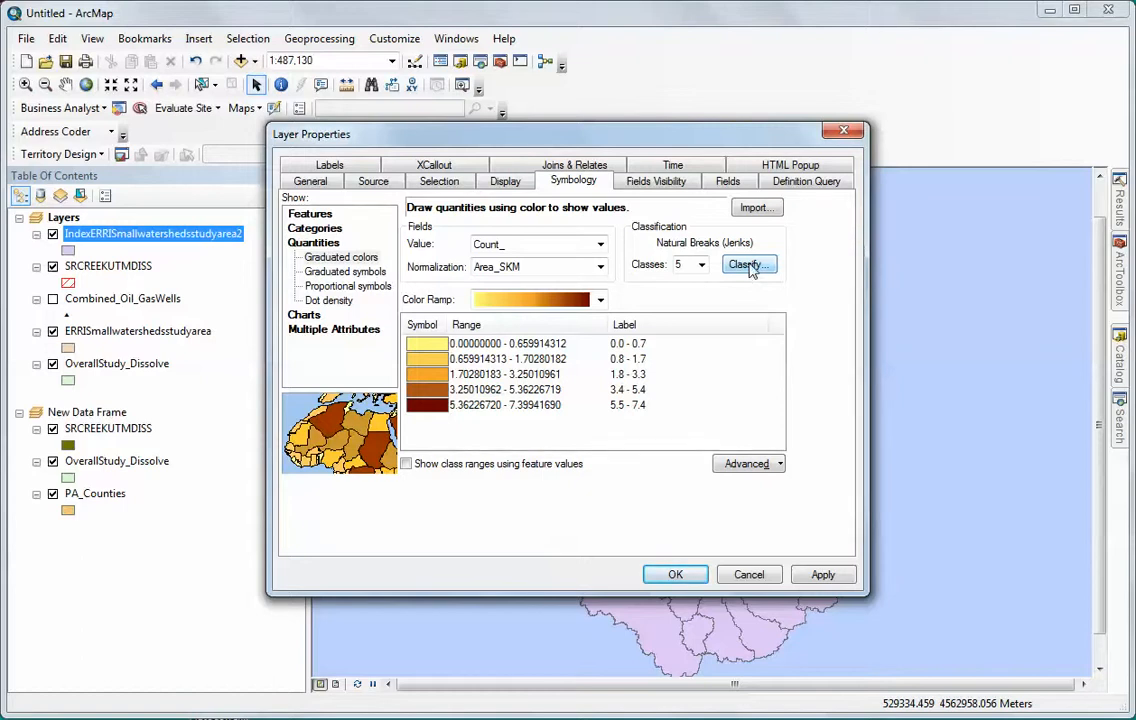
Change the classification method to Quantile and apply the symbology to the watershed layer
left_click(748, 266)
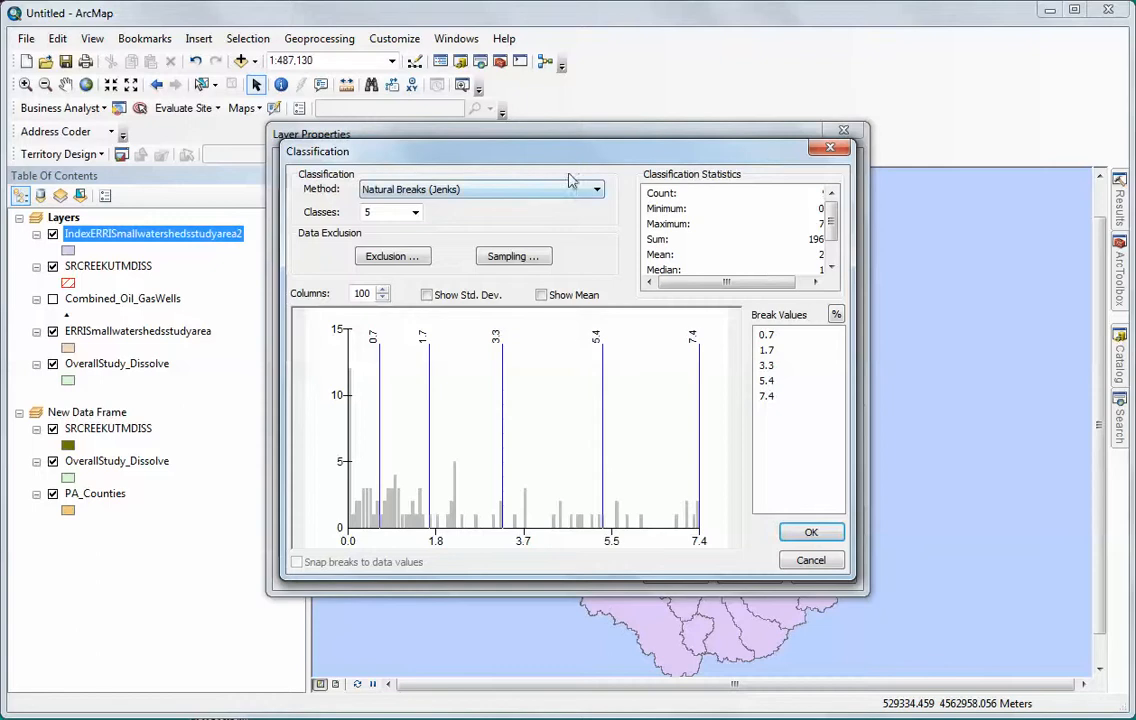
left_click(594, 189)
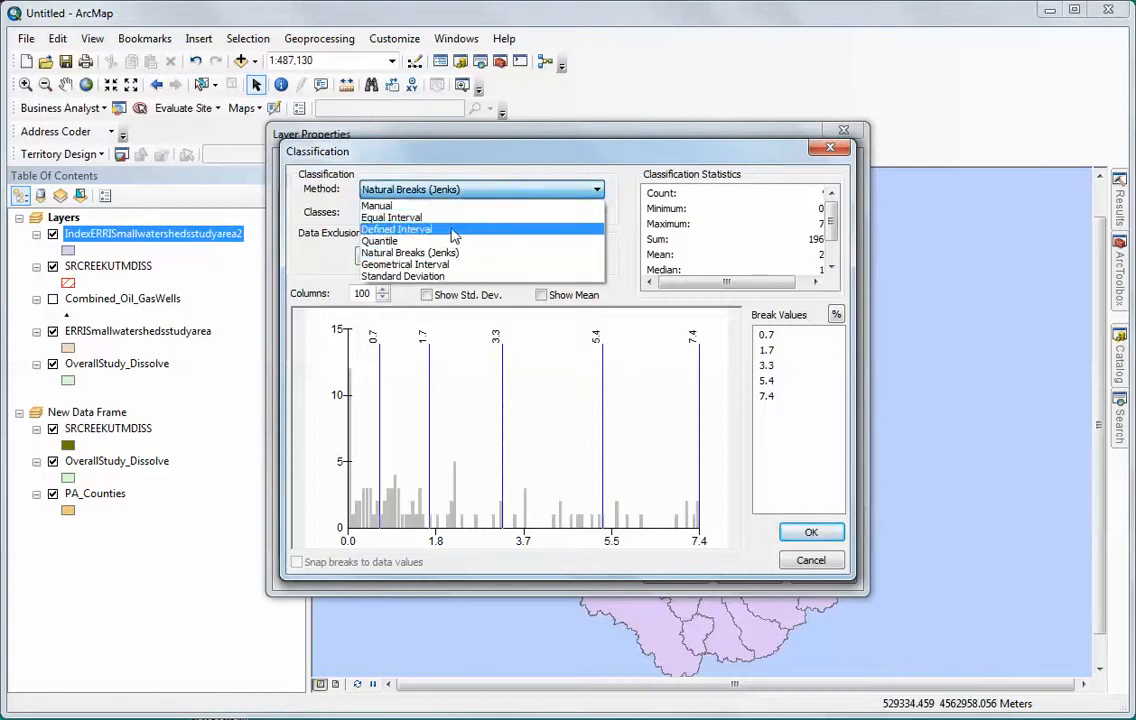
left_click(414, 243)
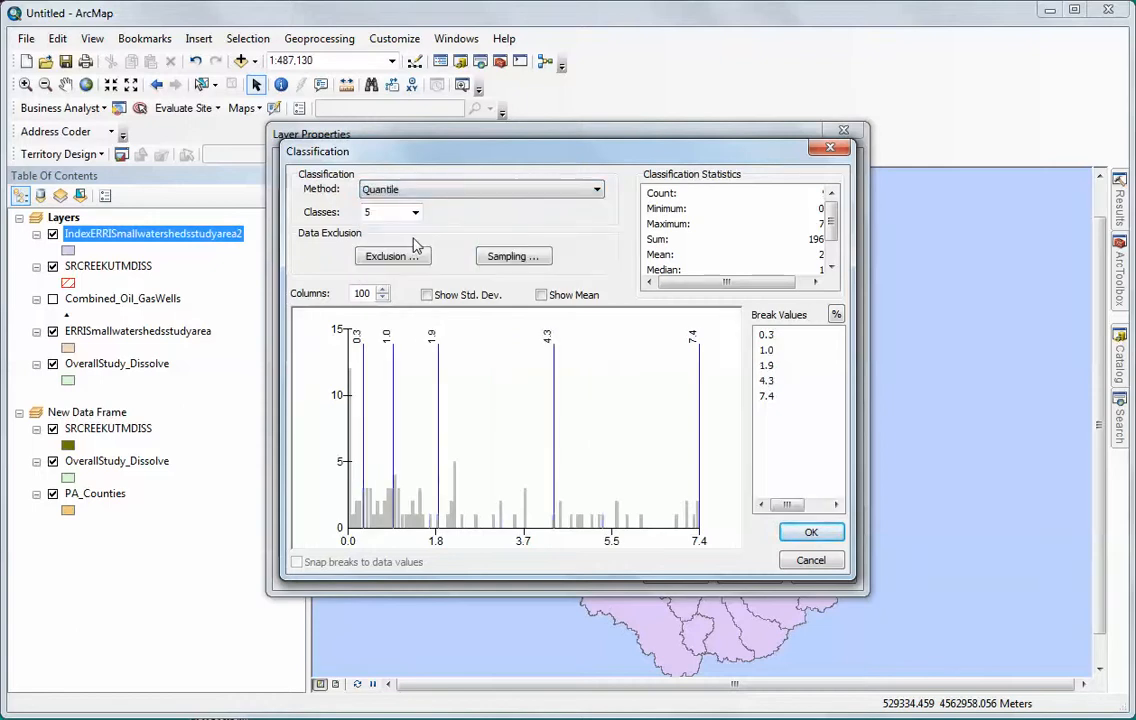
left_click(811, 534)
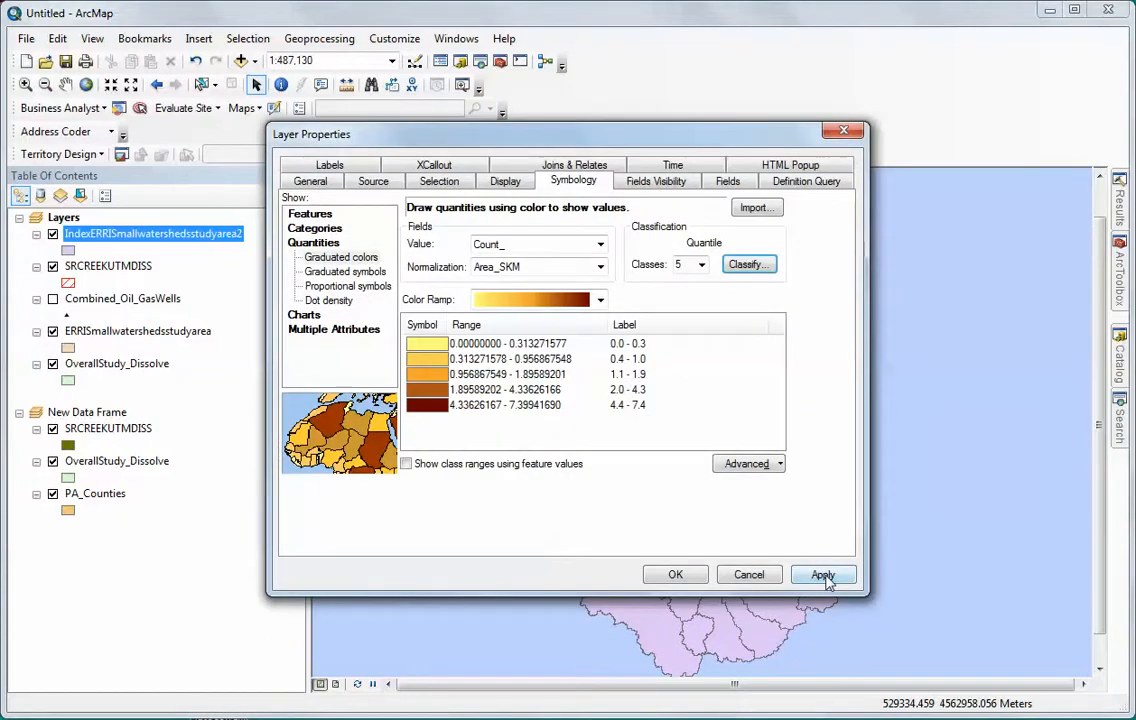
left_click(823, 576)
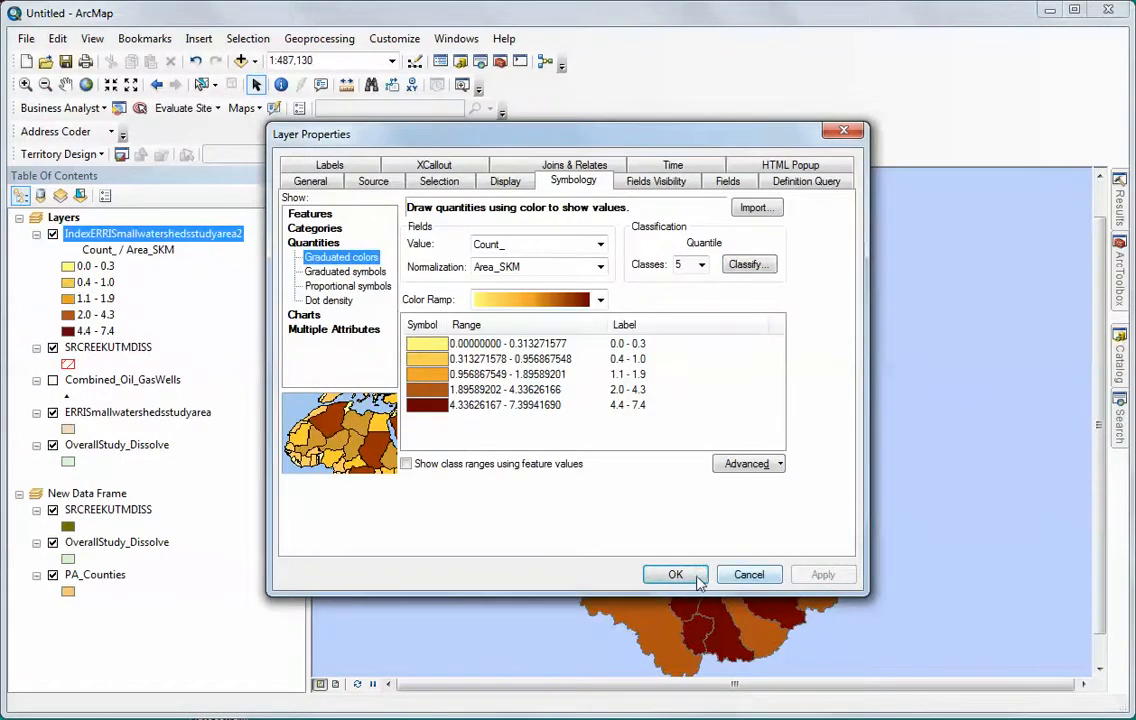
left_click(702, 580)
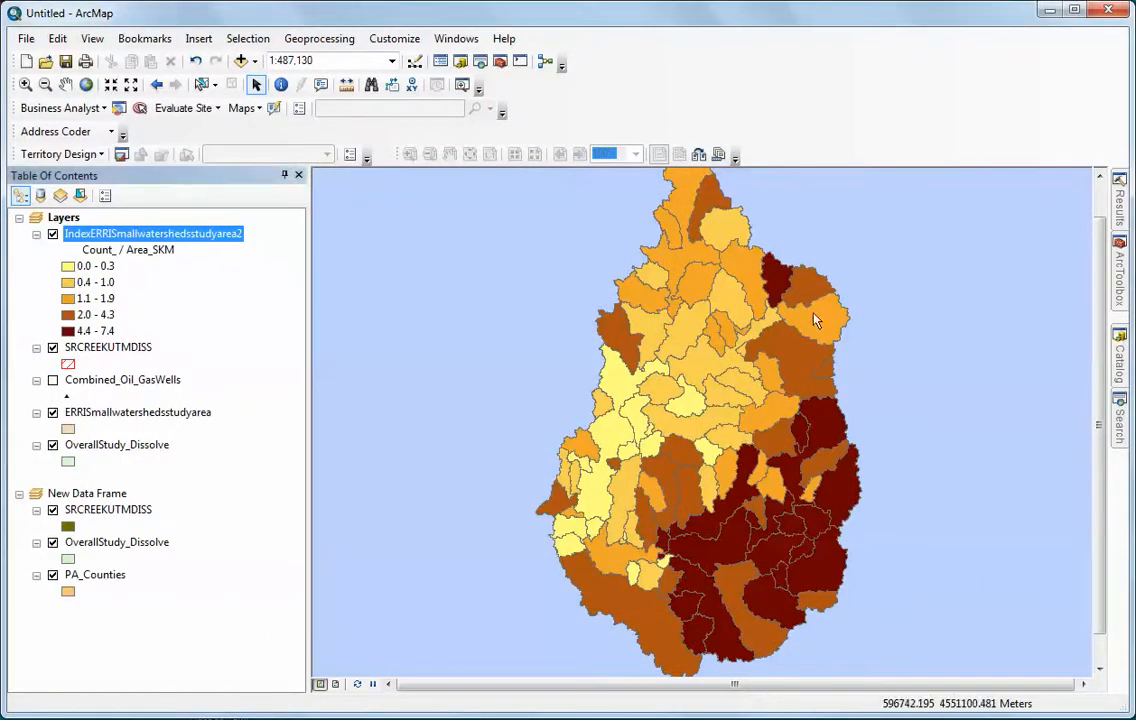